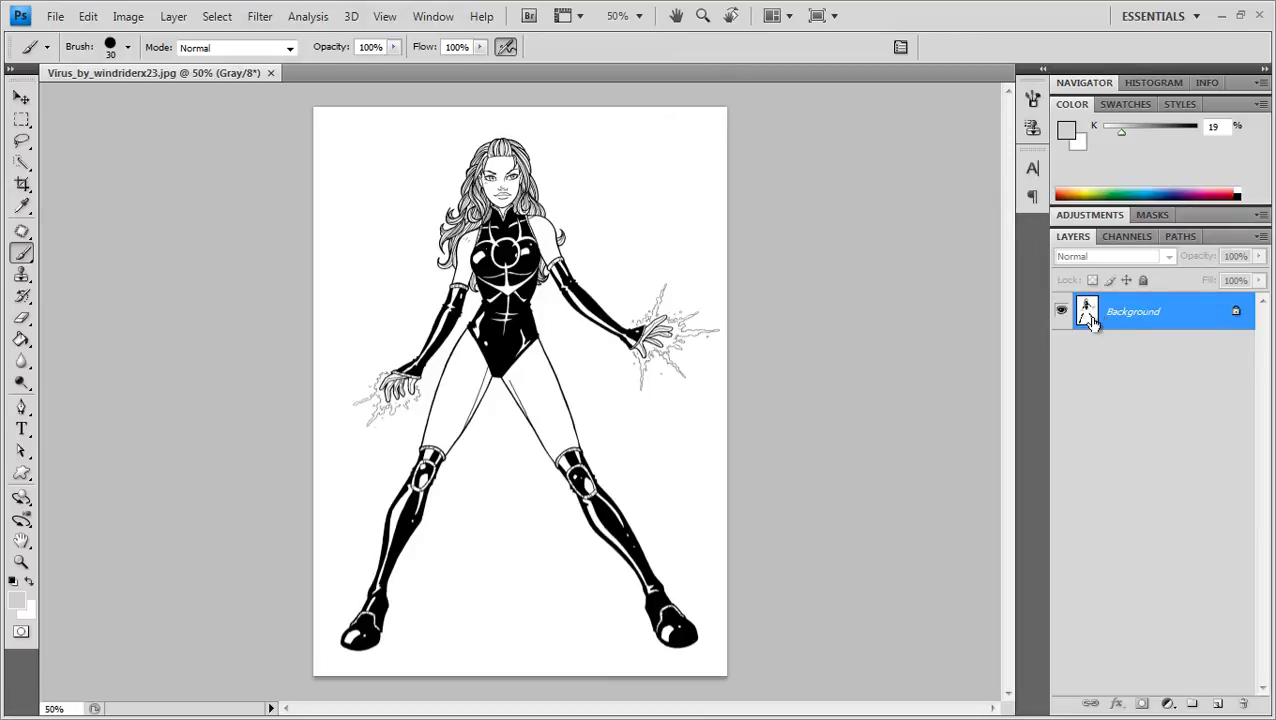
Convert the locked Background into a regular layer and add two blank layers above it.
{"action": "double_click", "coordinate": [1091, 318]}
{"action": "key", "text": "Return"}
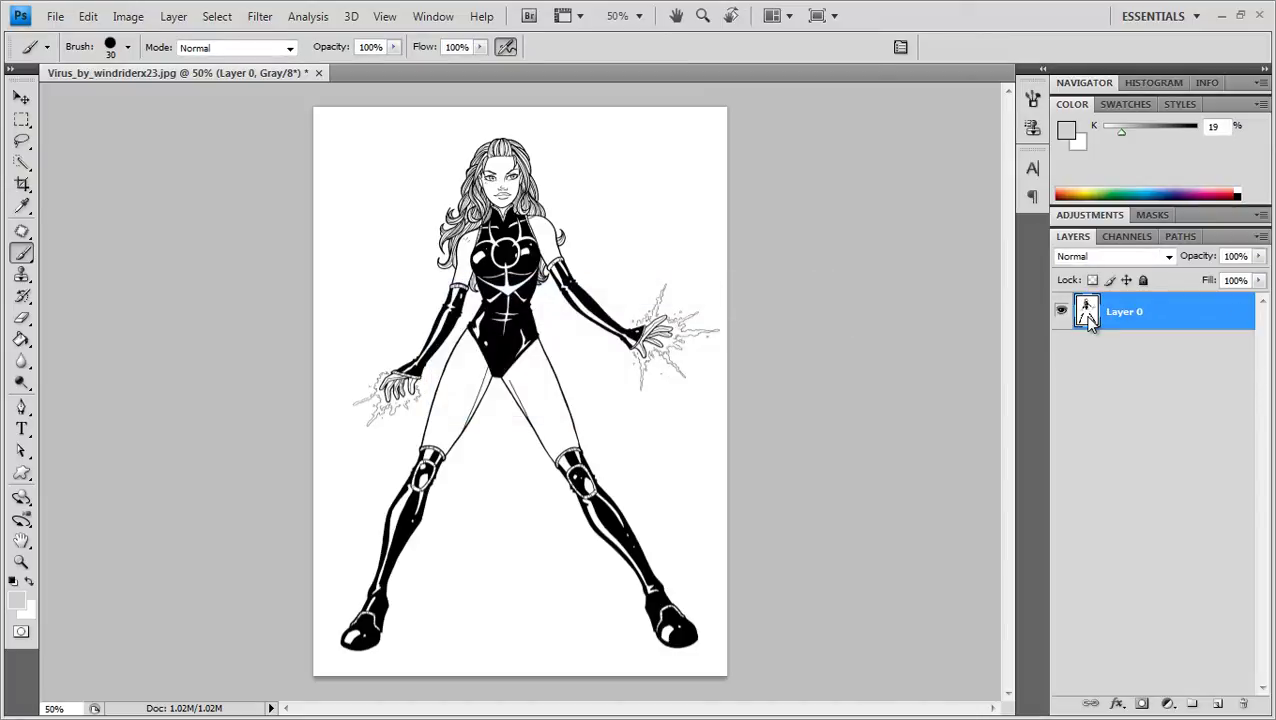
{"action": "left_click", "coordinate": [1218, 704]}
{"action": "left_click", "coordinate": [1218, 704]}
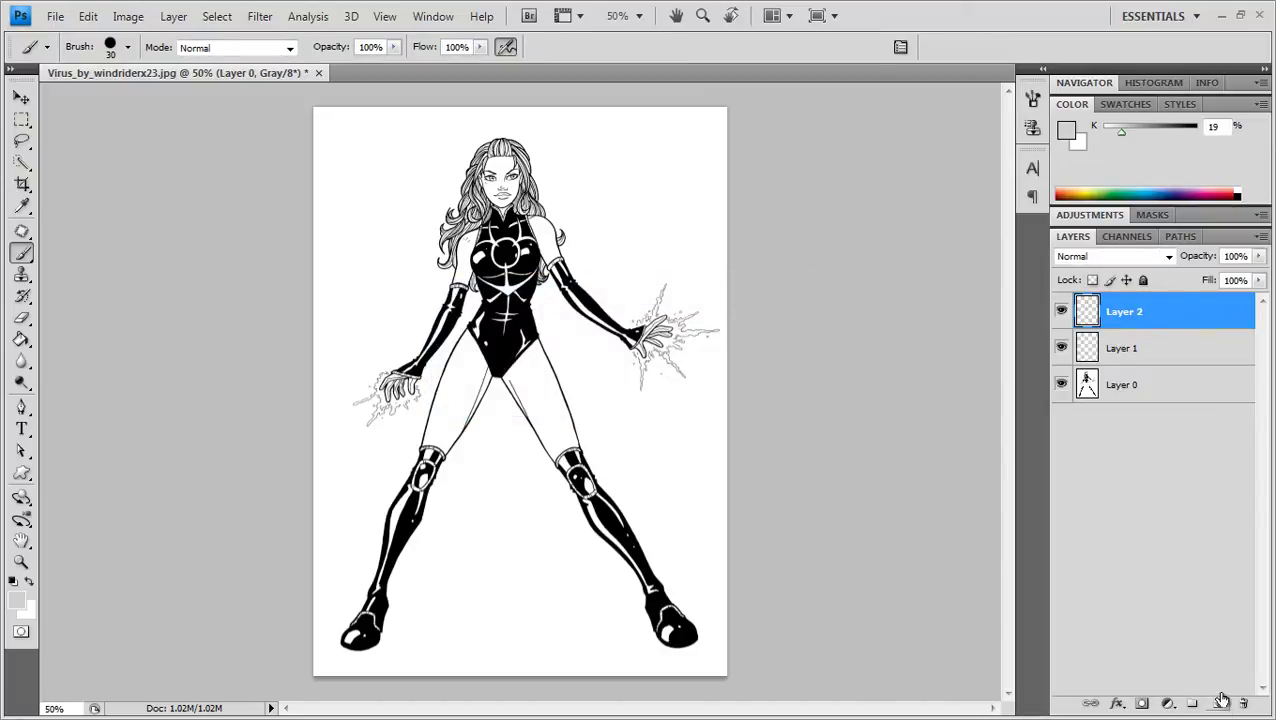
Move the line art layer above the two blank layers and set its blend mode to Multiply.
{"action": "left_click_drag", "start_coordinate": [1102, 390], "coordinate": [1100, 306]}
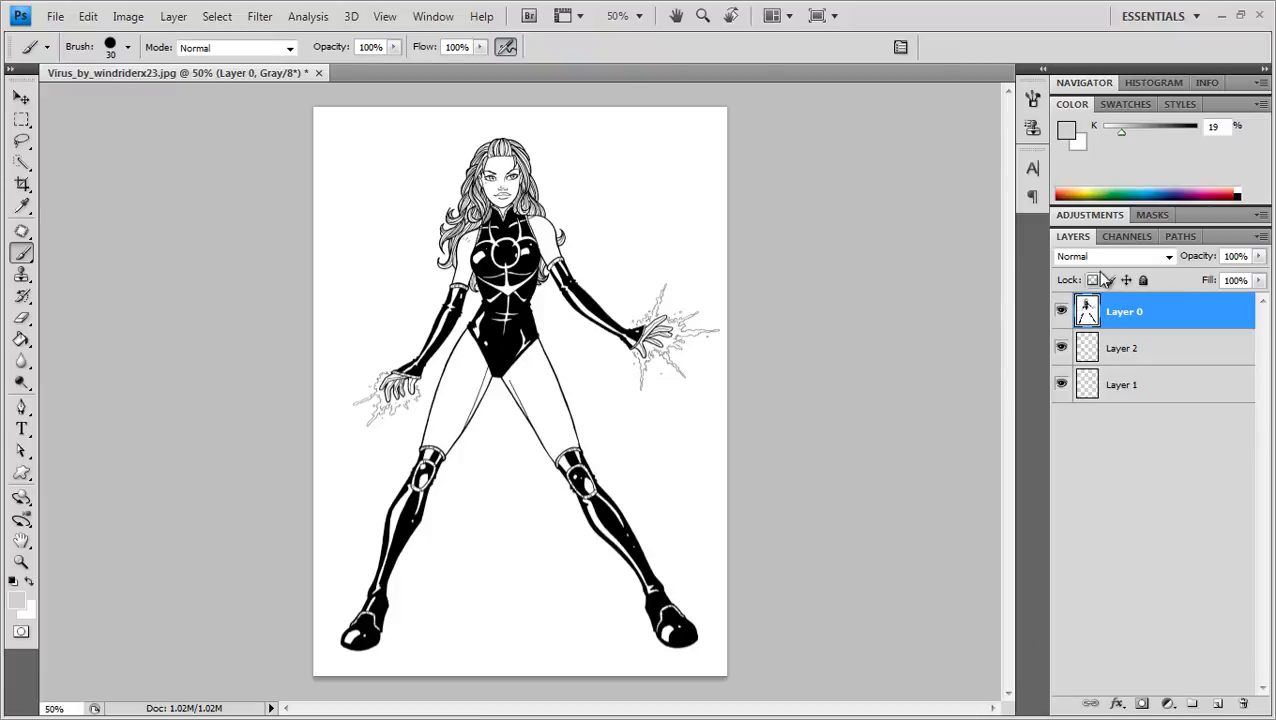
{"action": "left_click", "coordinate": [1104, 257]}
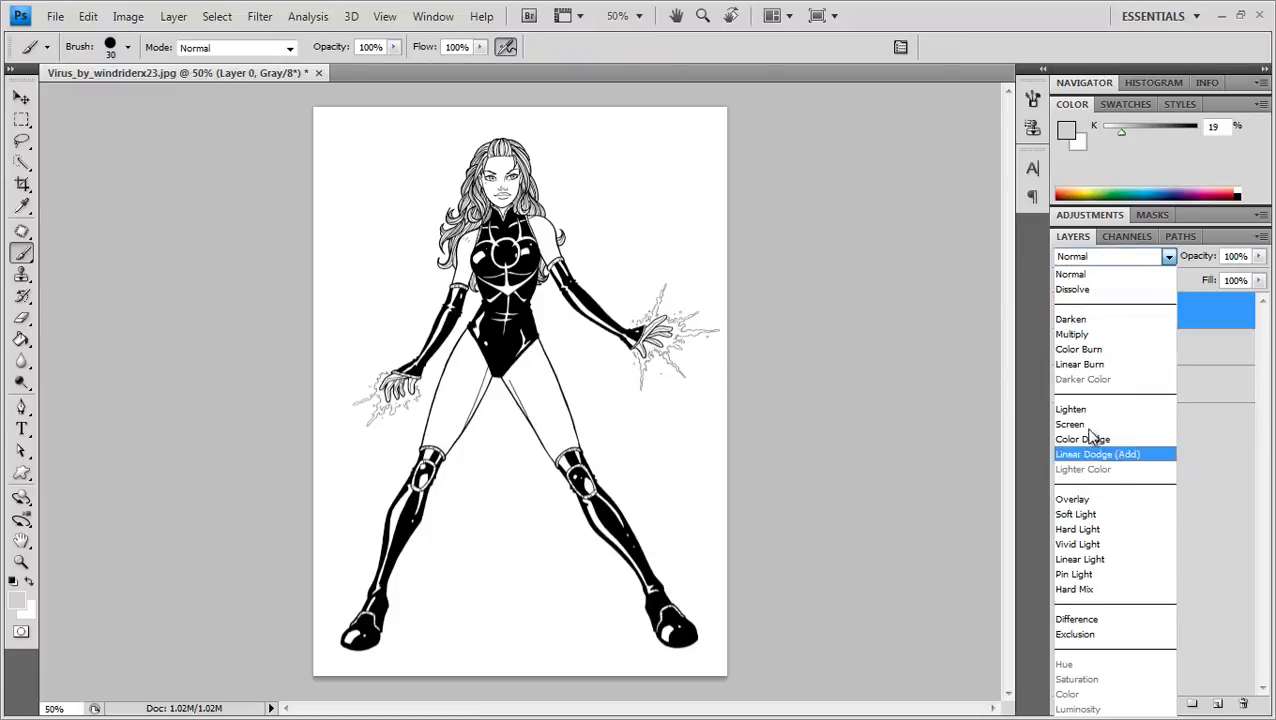
{"action": "left_click", "coordinate": [1086, 335]}
Brush rough strokes in a 37% gray over the figure's head and one arm on Layer 2.
{"action": "left_click", "coordinate": [1090, 350]}
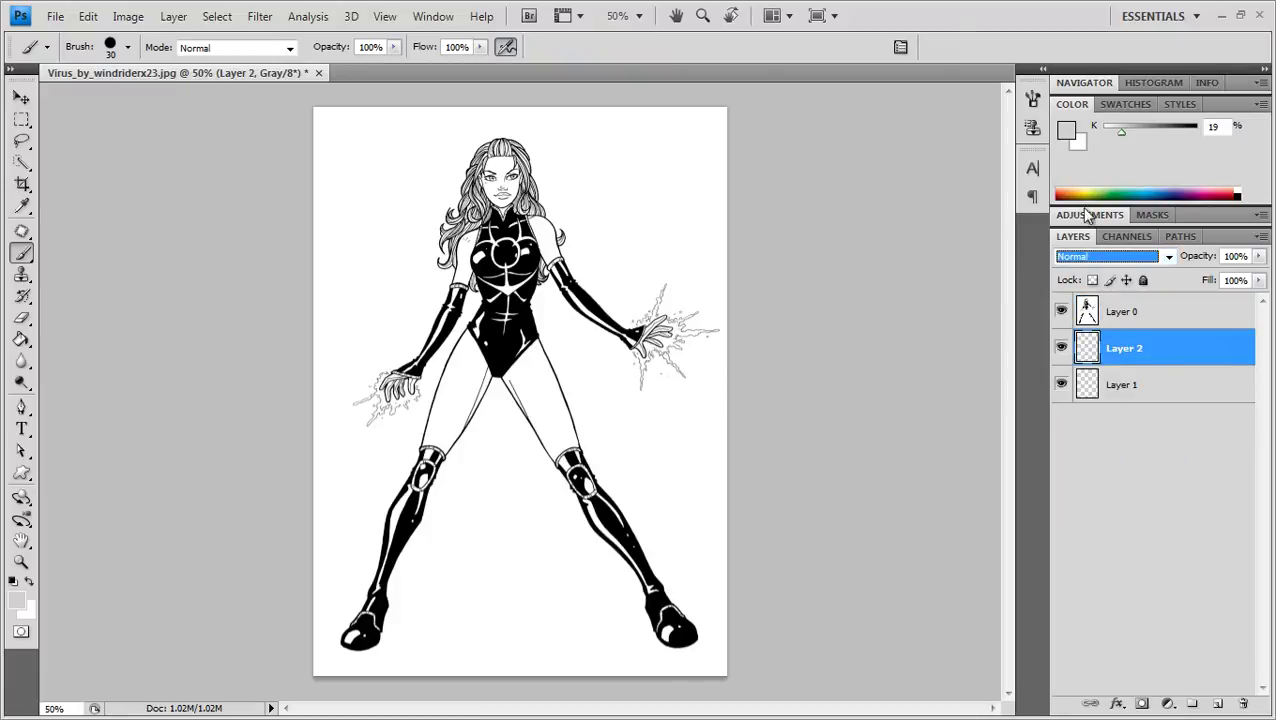
{"action": "left_click", "coordinate": [1066, 131]}
{"action": "left_click", "coordinate": [828, 327]}
{"action": "left_click", "coordinate": [1118, 277]}
{"action": "key", "text": "b"}
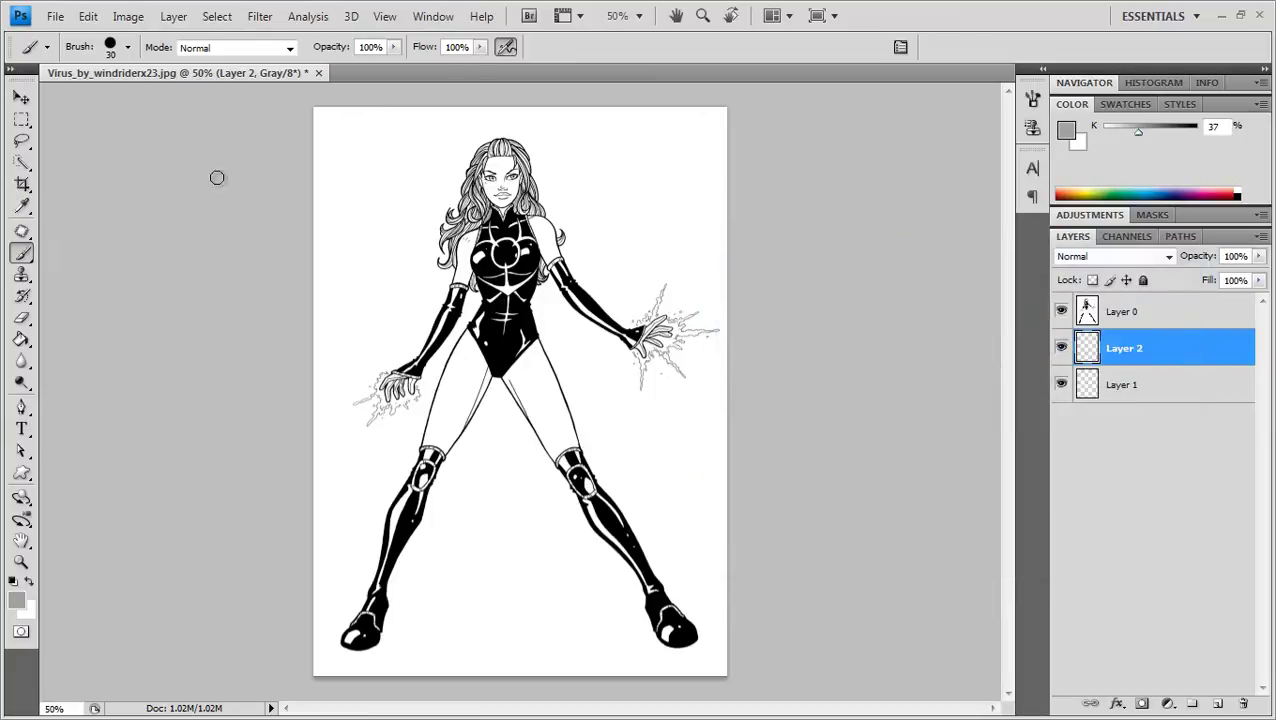
{"action": "mouse_move", "coordinate": [608, 285]}
{"action": "left_mouse_down"}
{"action": "mouse_move", "coordinate": [570, 284]}
{"action": "mouse_move", "coordinate": [530, 166]}
{"action": "mouse_move", "coordinate": [505, 150]}
{"action": "mouse_move", "coordinate": [480, 165]}
{"action": "mouse_move", "coordinate": [495, 220]}
{"action": "mouse_move", "coordinate": [578, 232]}
{"action": "mouse_move", "coordinate": [594, 338]}
{"action": "left_mouse_up"}
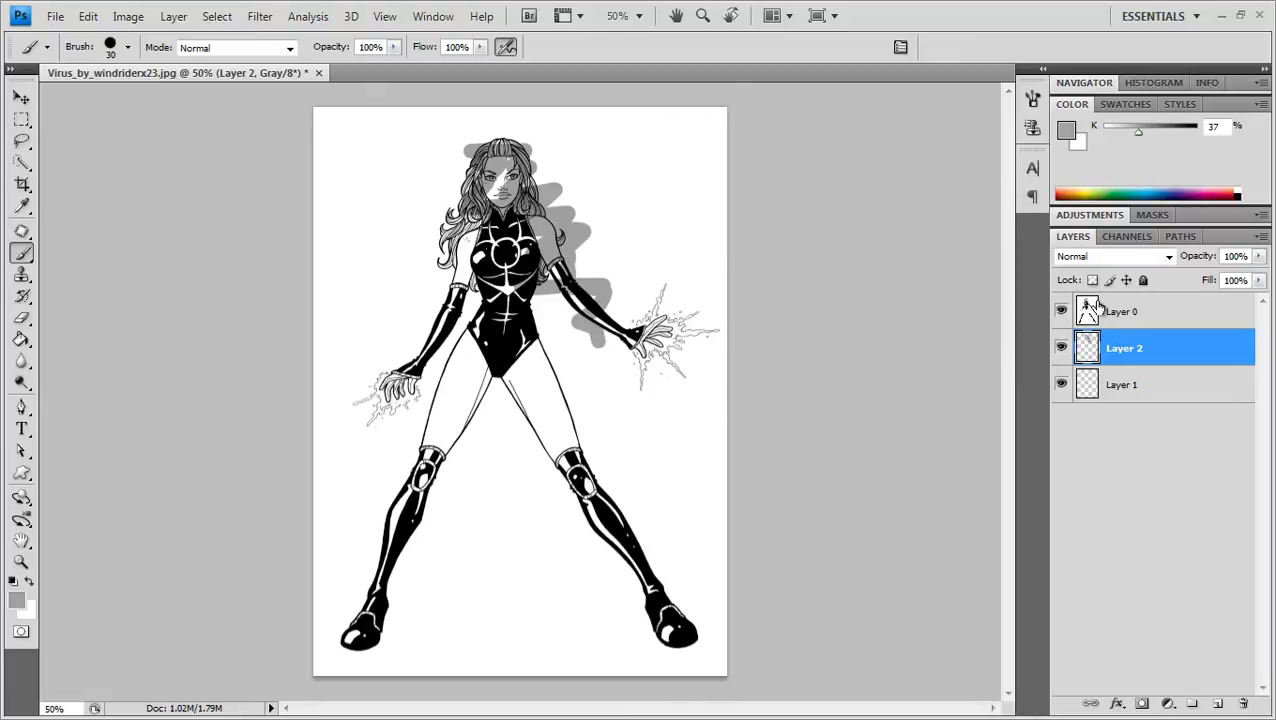
Delete the two extra layers beneath the line art, keeping only Layer 0.
{"action": "left_click_drag", "start_coordinate": [1094, 353], "coordinate": [1243, 703]}
{"action": "left_click_drag", "start_coordinate": [1096, 350], "coordinate": [1243, 703]}
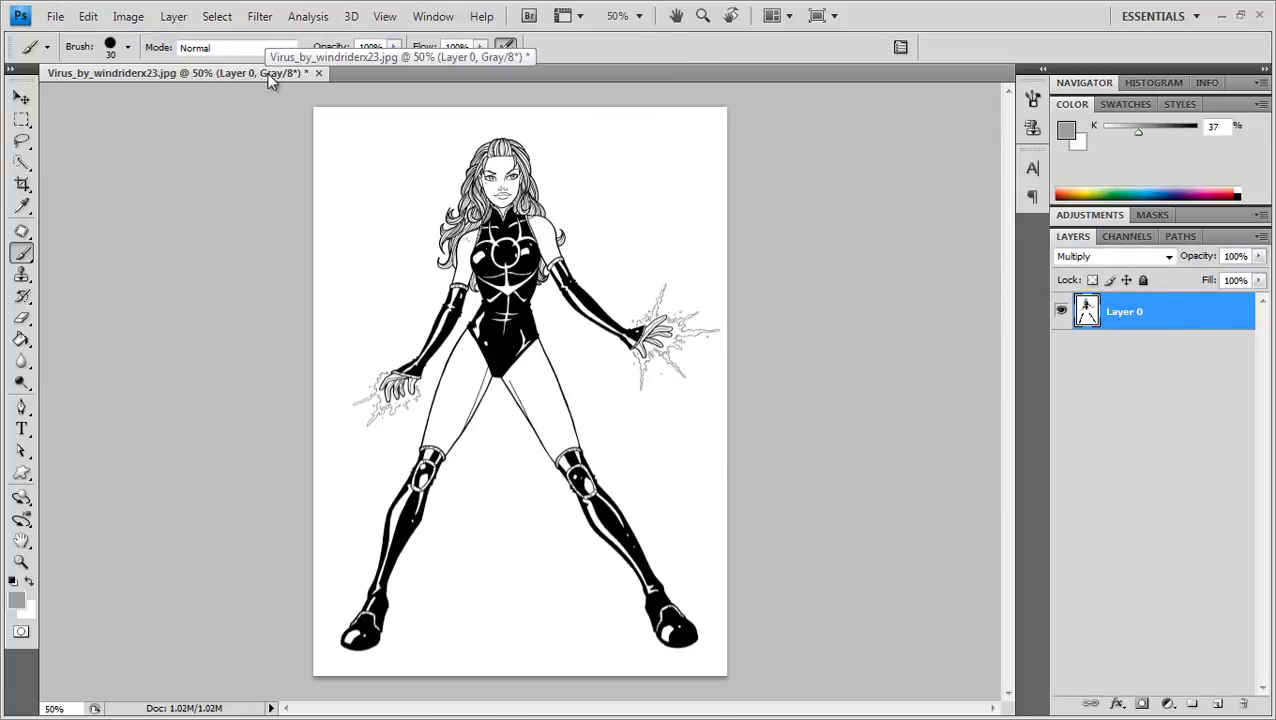
Convert the image from grayscale to RGB Color mode.
{"action": "left_click", "coordinate": [128, 17]}
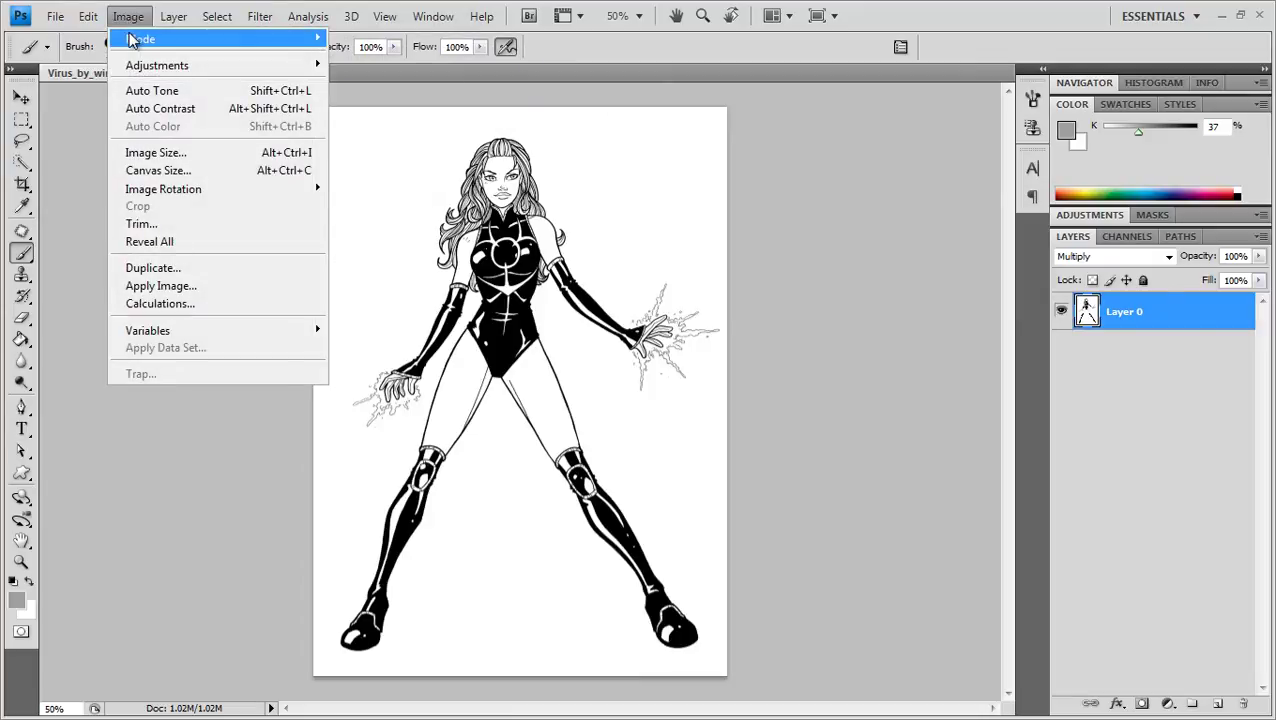
{"action": "mouse_move", "coordinate": [133, 38]}
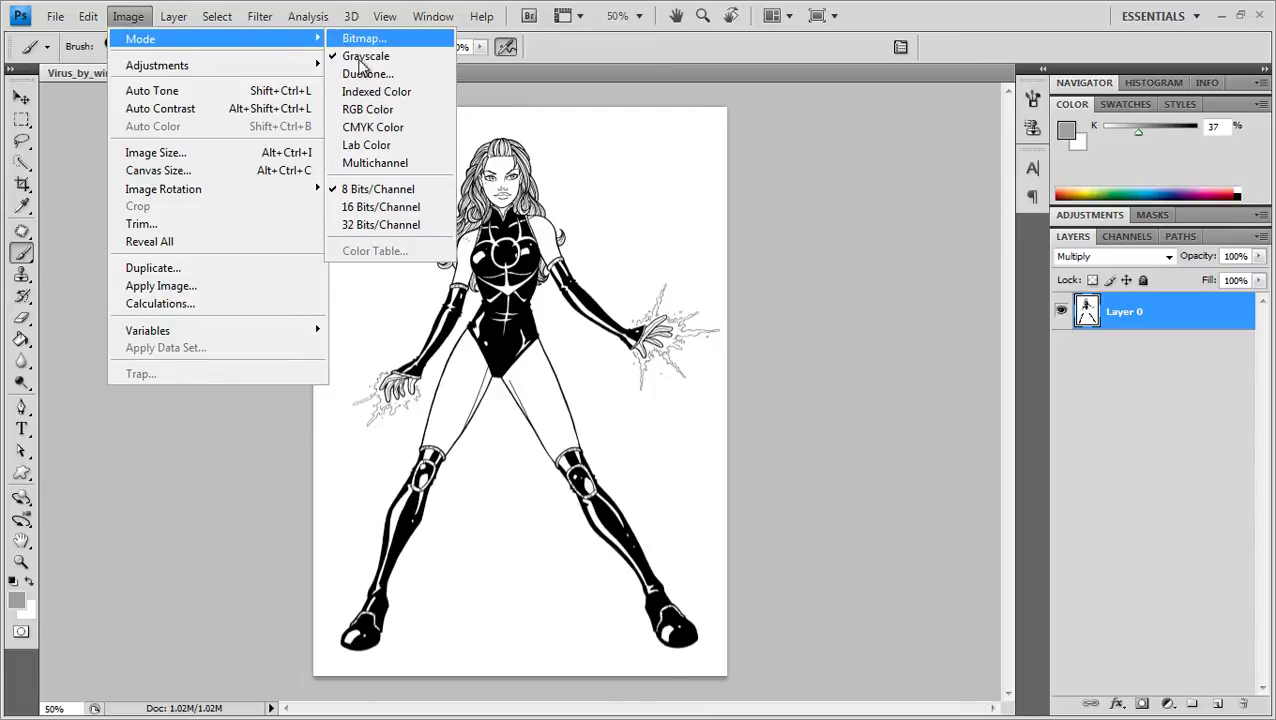
{"action": "left_click", "coordinate": [380, 111]}
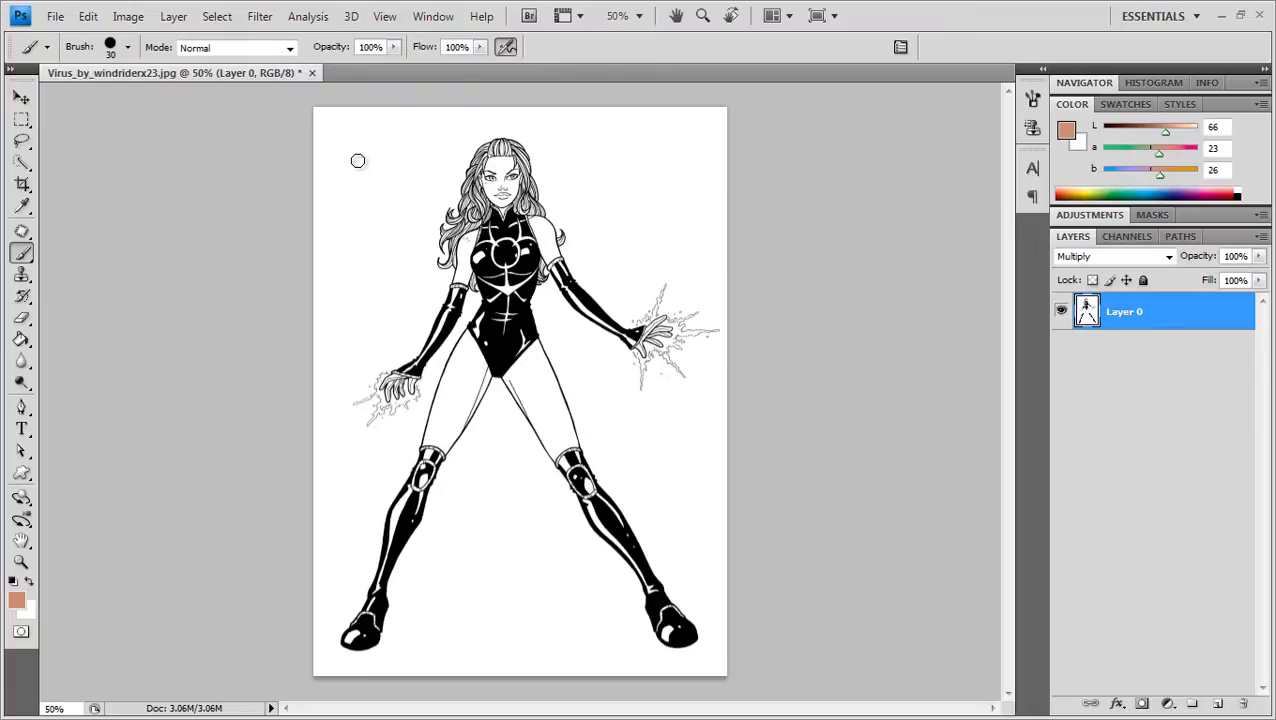
Select the black line art with Color Range, using Sampled Colors and a fuzziness of 200.
{"action": "left_click", "coordinate": [217, 18]}
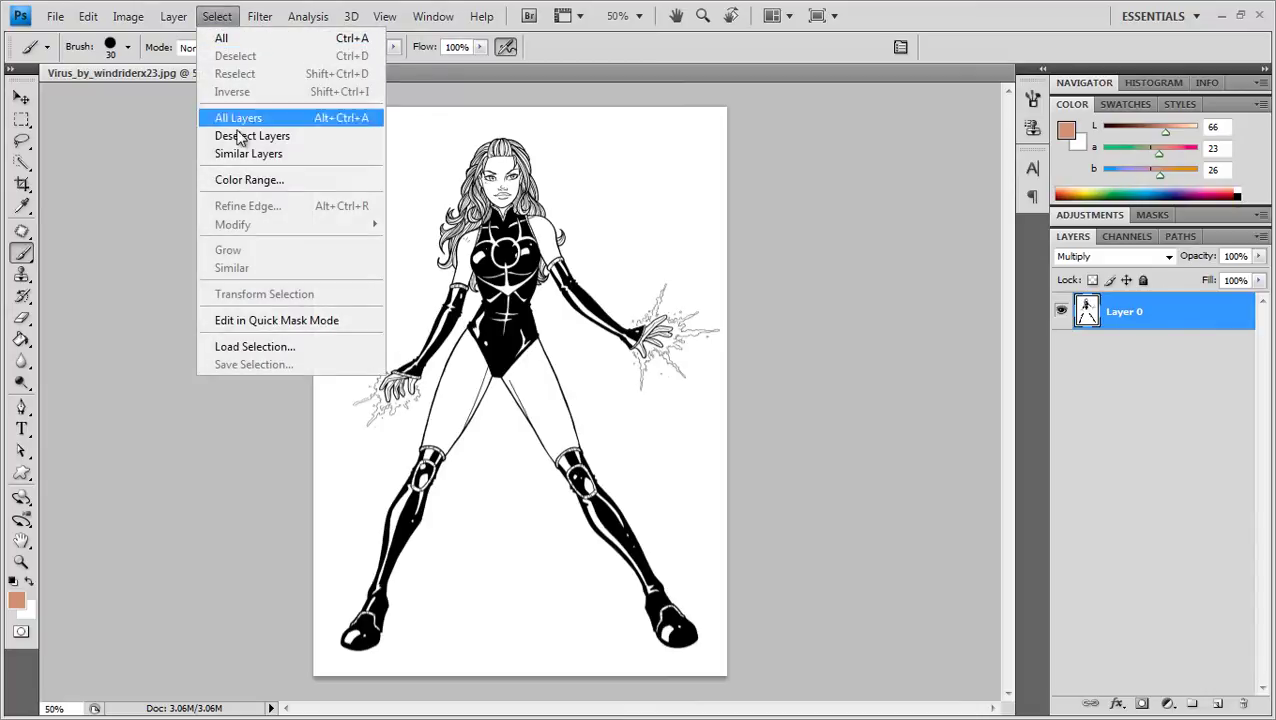
{"action": "left_click", "coordinate": [242, 182]}
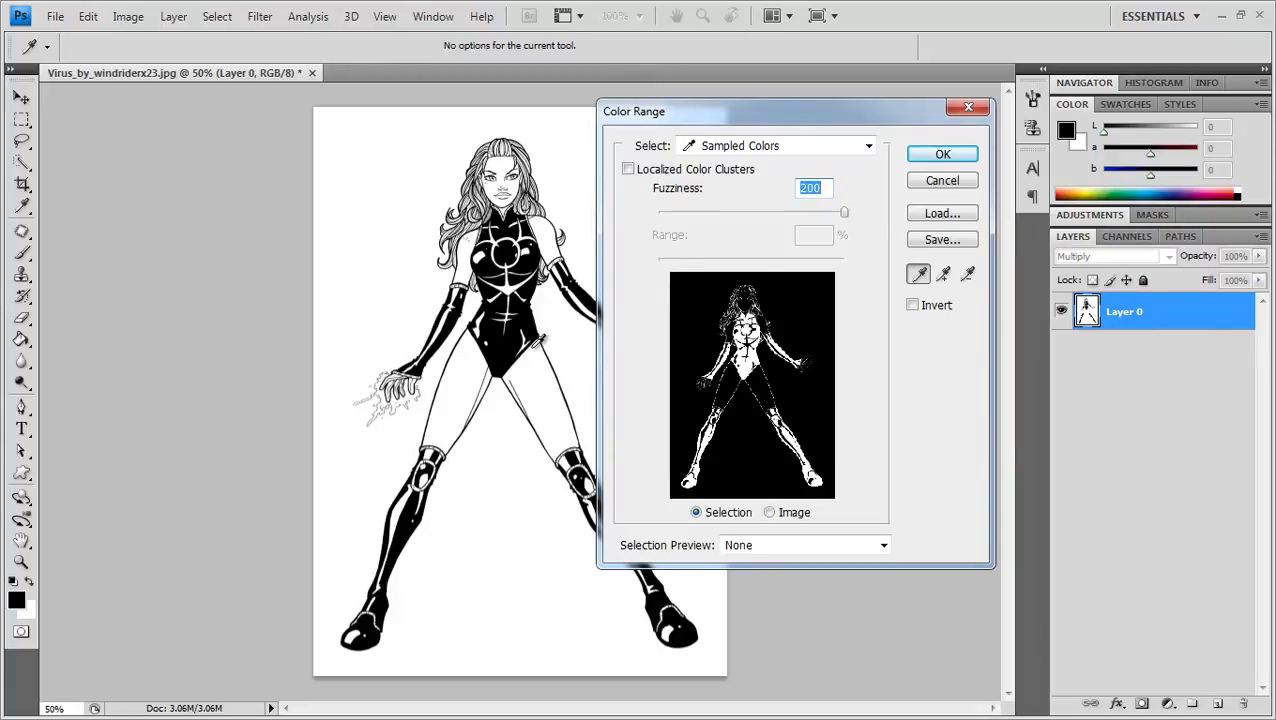
{"action": "left_click", "coordinate": [943, 154]}
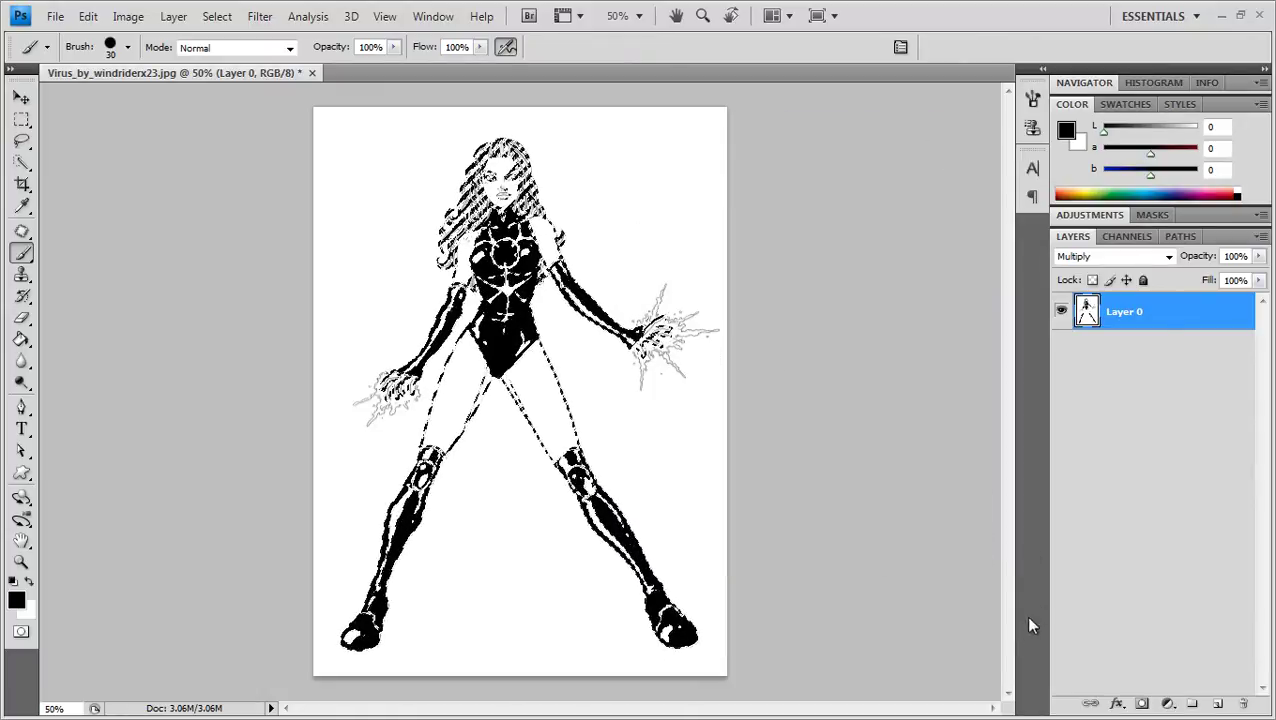
Add a new layer above the line art and hide the original Layer 0.
{"action": "left_click", "coordinate": [1217, 703]}
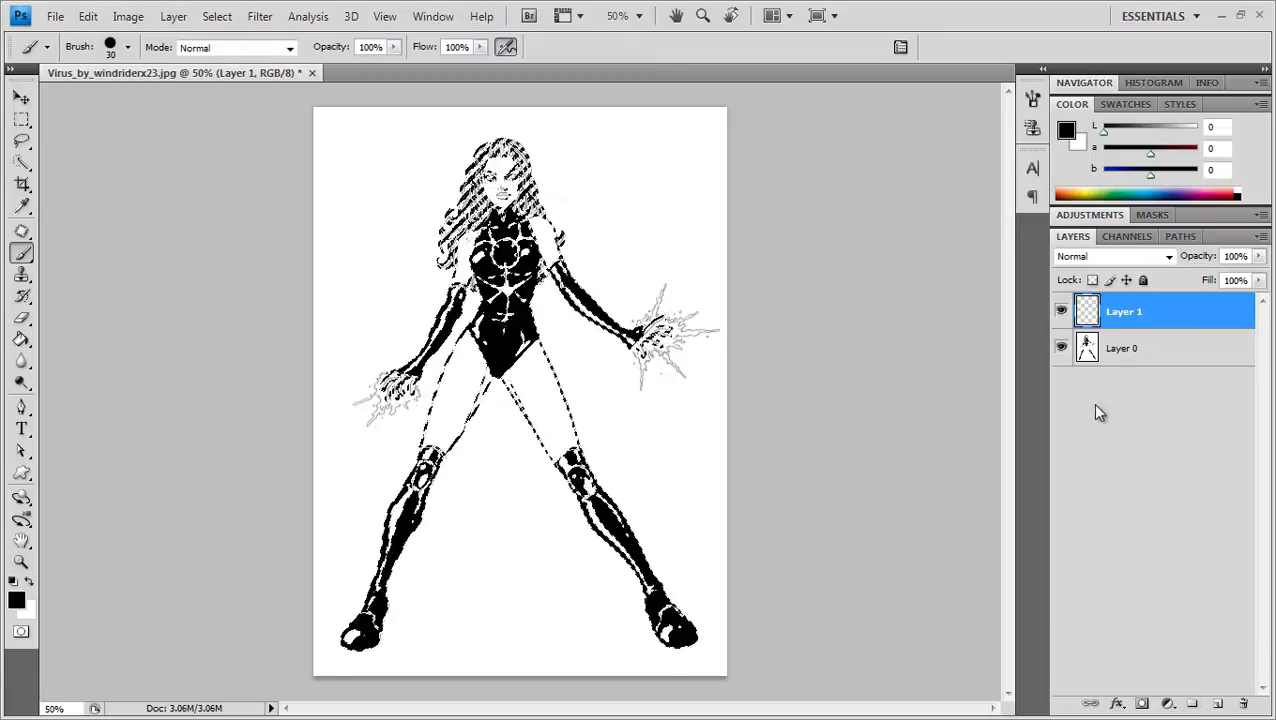
{"action": "left_click", "coordinate": [1061, 346]}
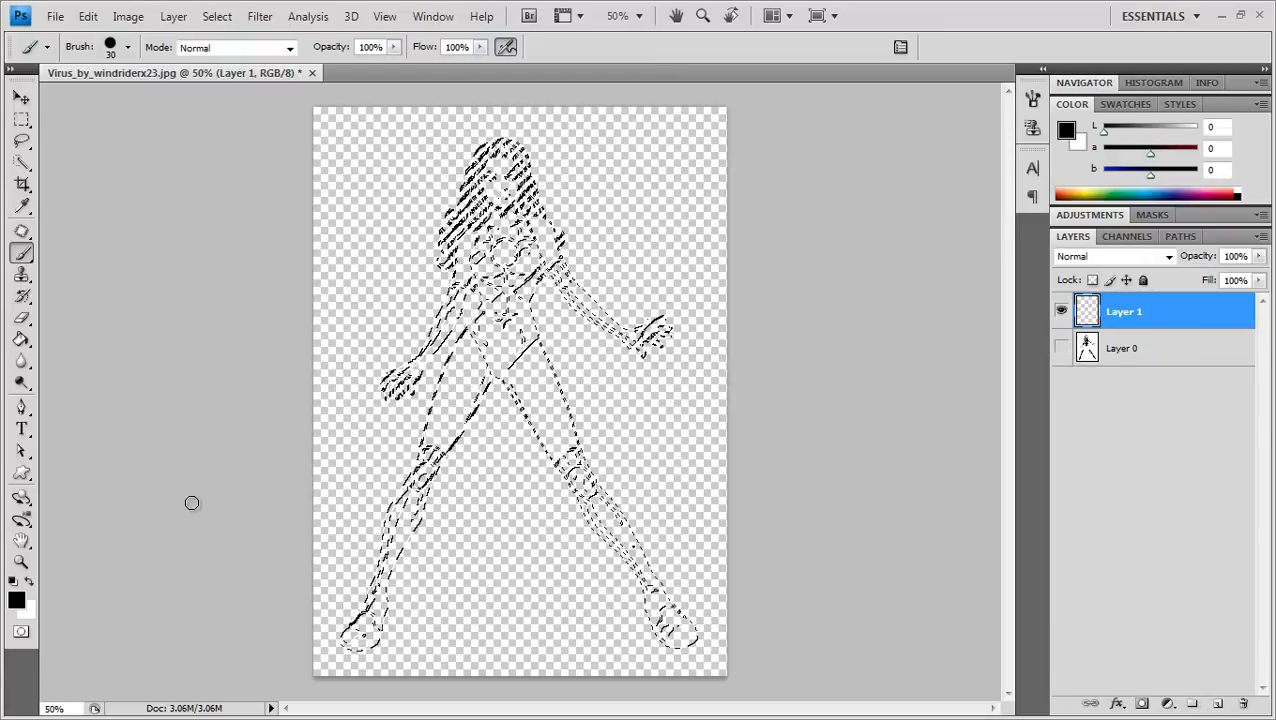
Set the foreground color to pure black, 000000.
{"action": "left_click", "coordinate": [16, 600]}
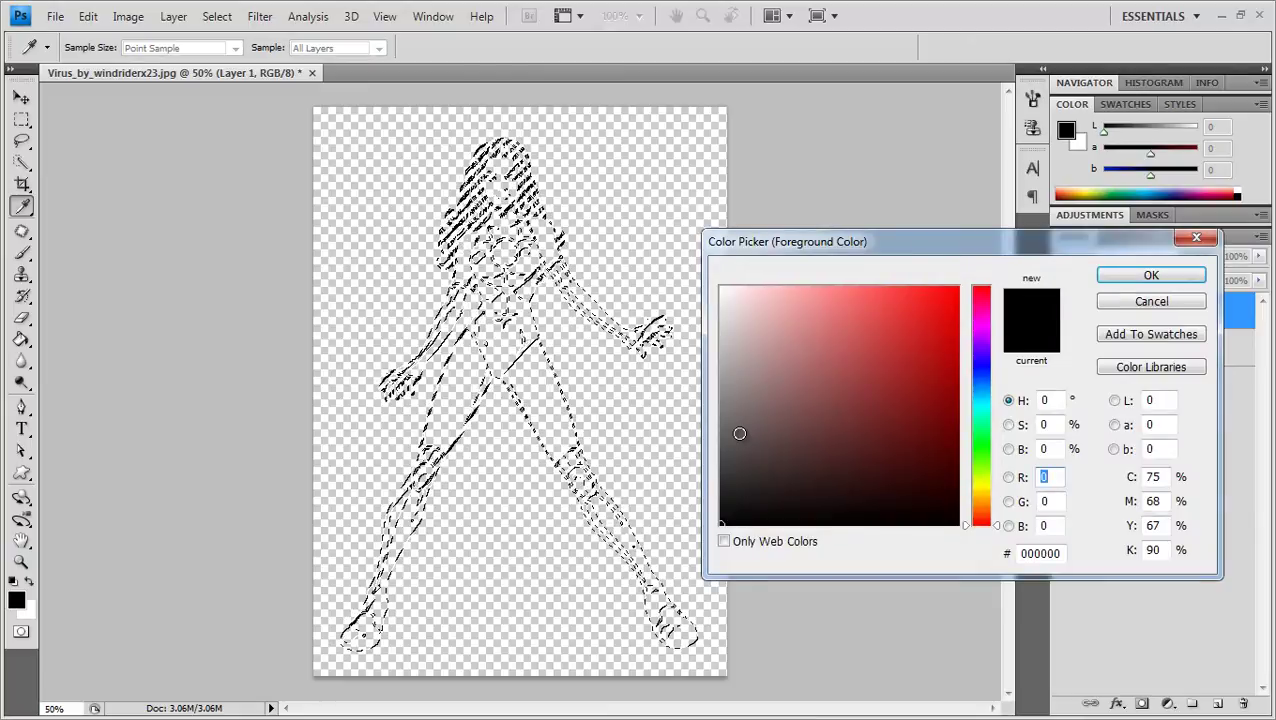
{"action": "left_click", "coordinate": [762, 451]}
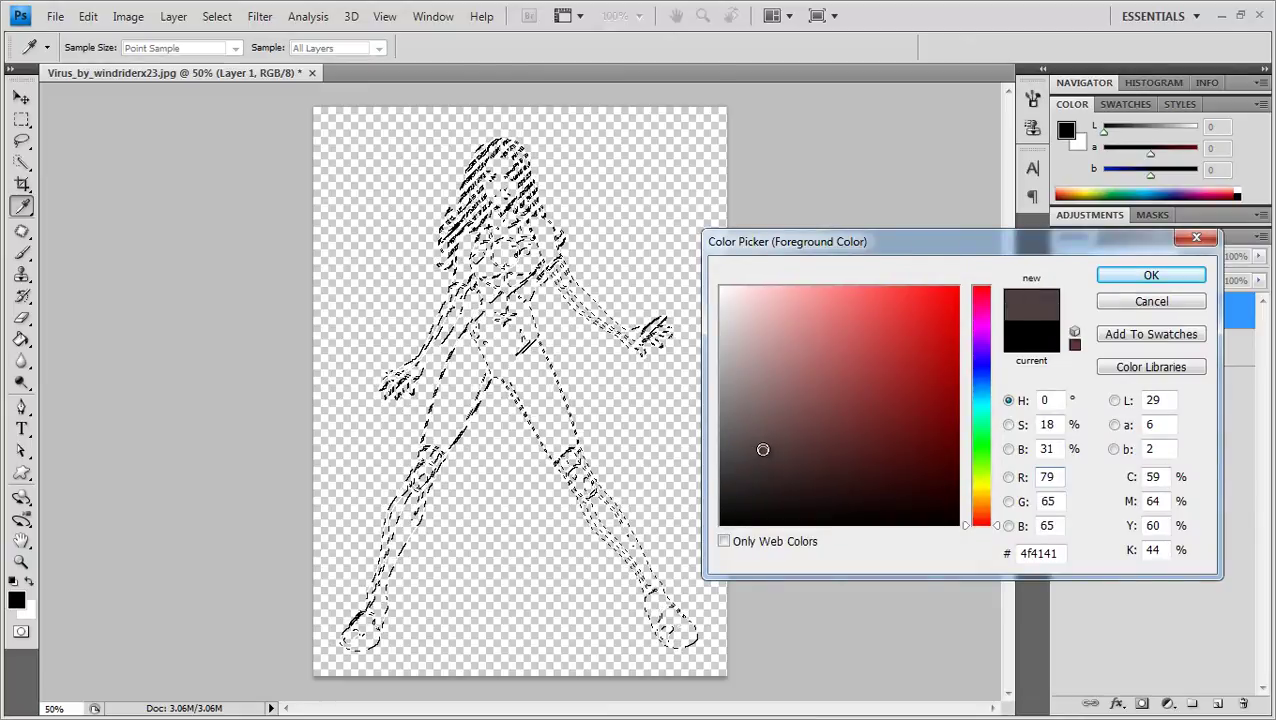
{"action": "left_click", "coordinate": [829, 419]}
{"action": "left_click", "coordinate": [821, 426]}
{"action": "left_click_drag", "start_coordinate": [834, 418], "coordinate": [710, 539]}
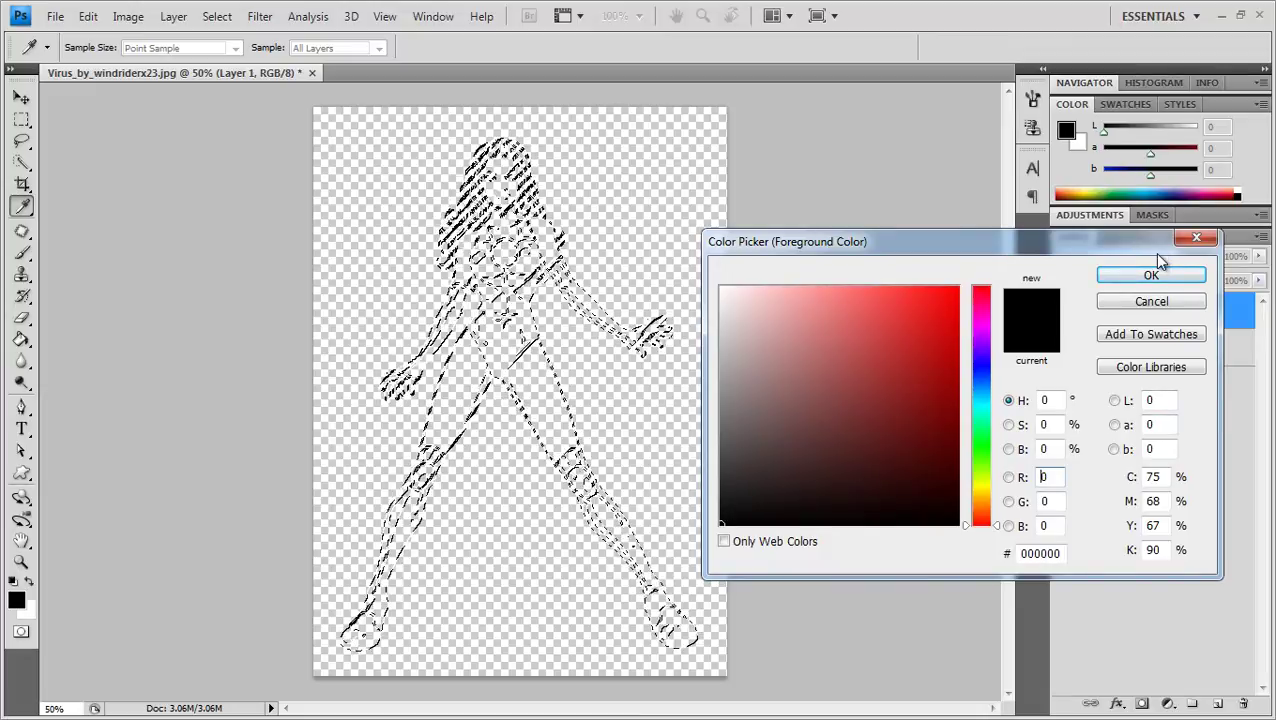
{"action": "left_click", "coordinate": [1125, 282]}
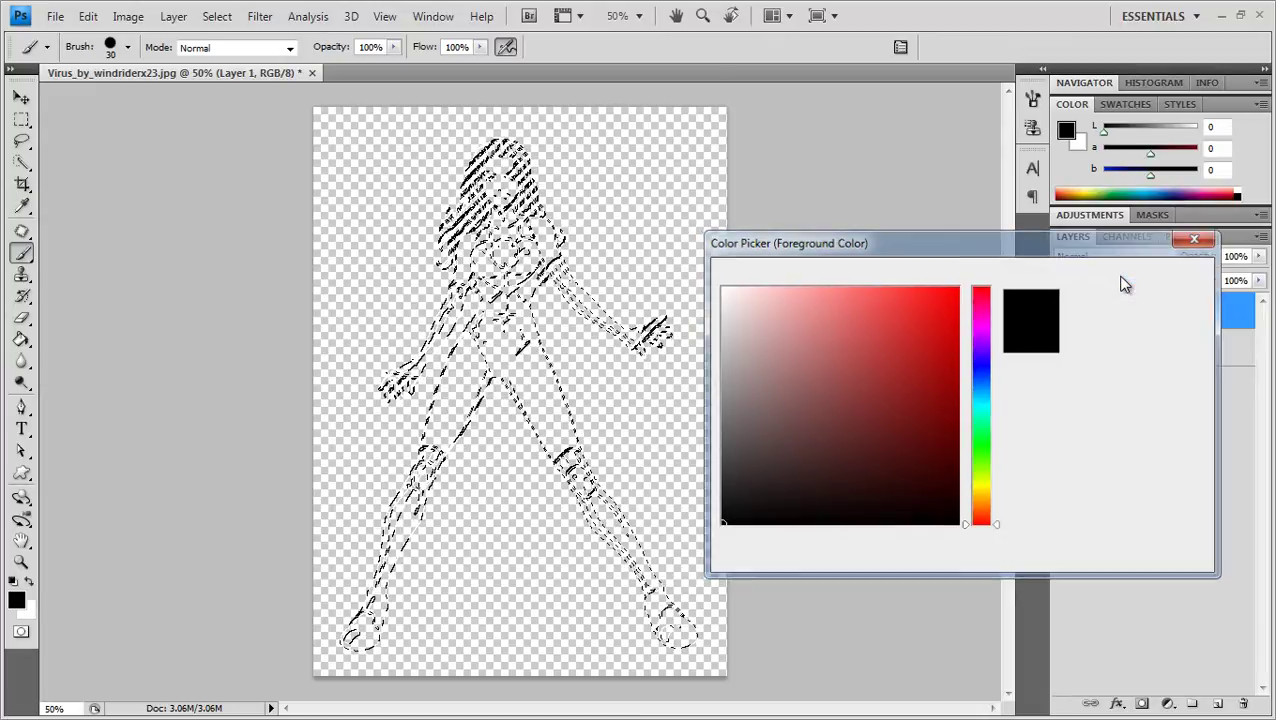
Fill the selection on Layer 1 with the foreground color in Normal mode at 100% opacity and deselect.
{"action": "left_click", "coordinate": [90, 16]}
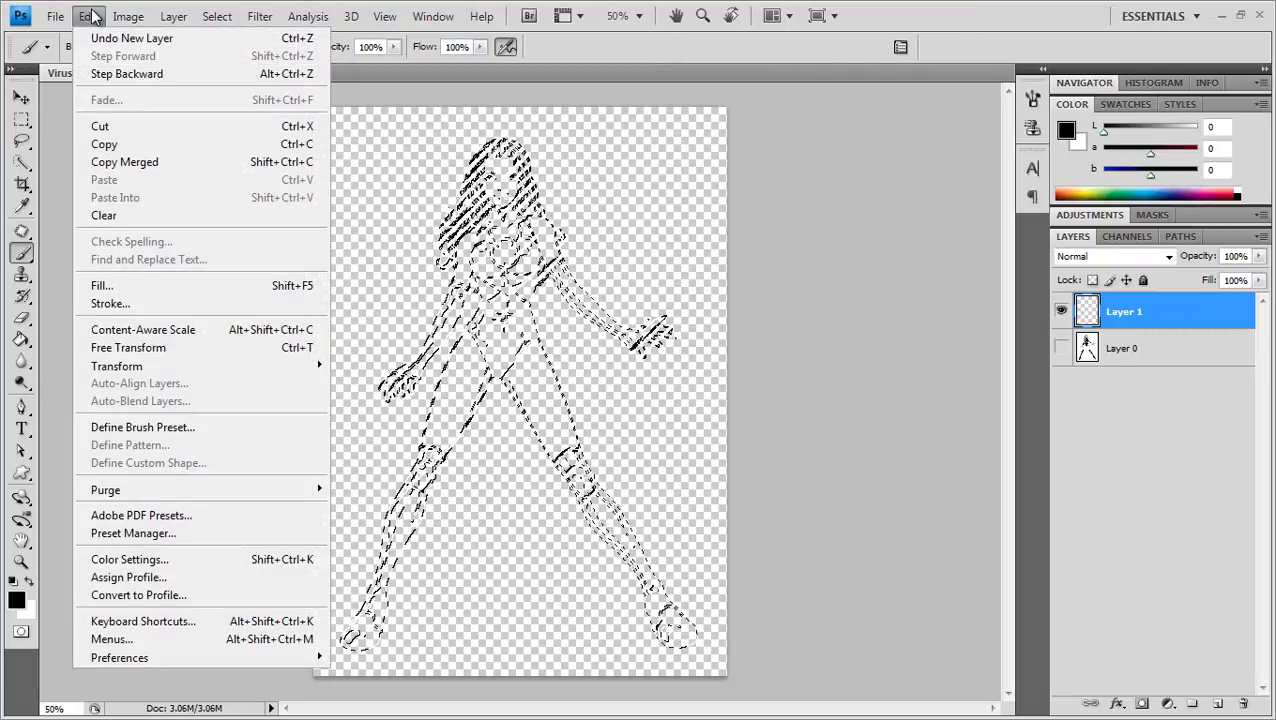
{"action": "left_click", "coordinate": [127, 291]}
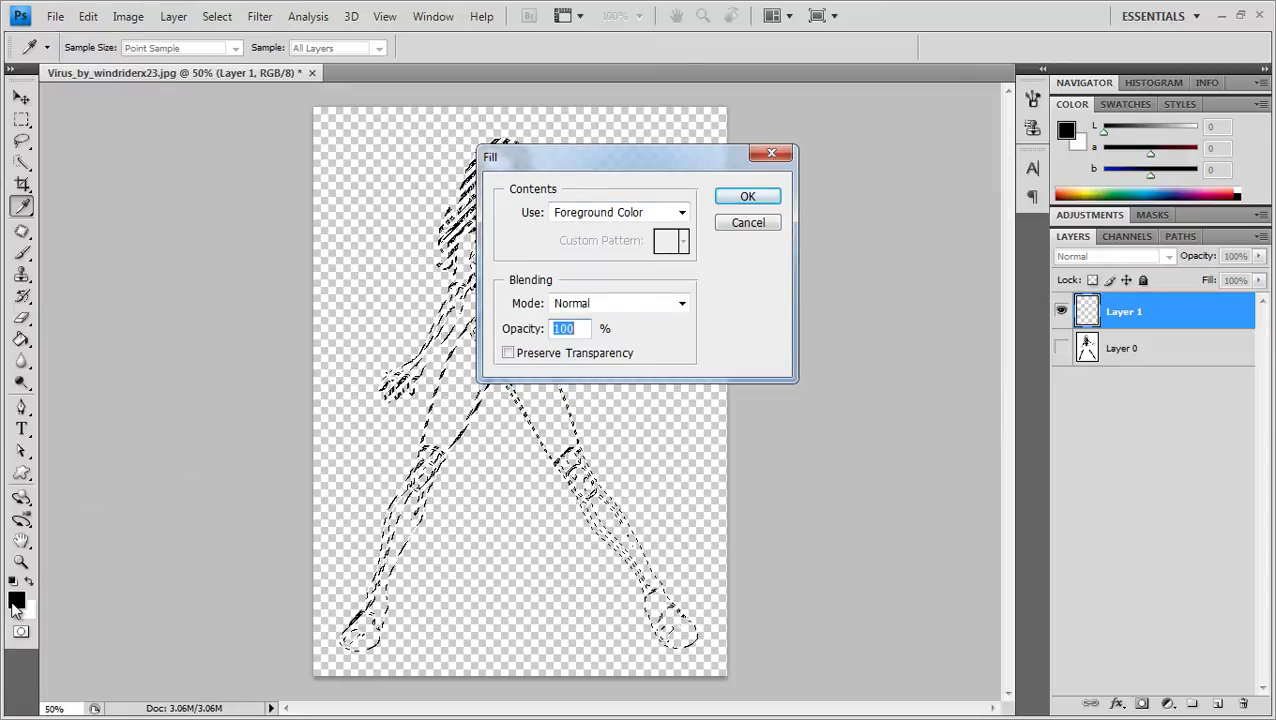
{"action": "left_click", "coordinate": [727, 203]}
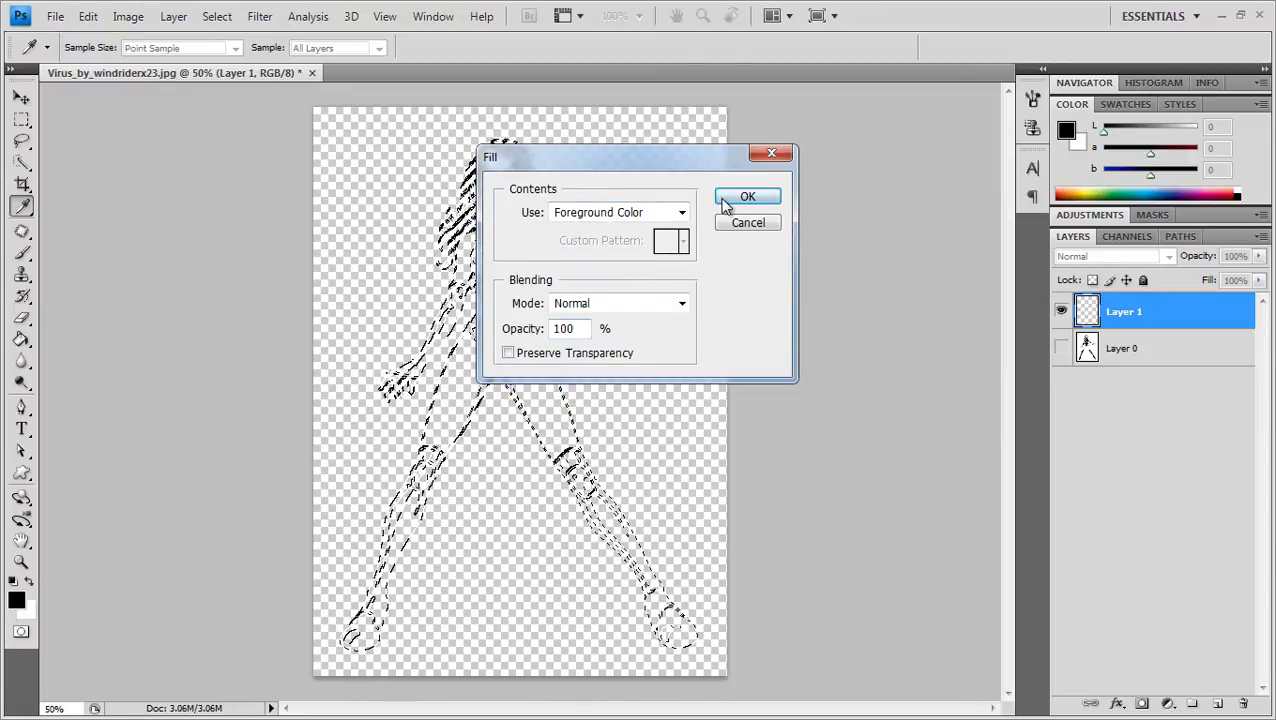
{"action": "key", "text": "b"}
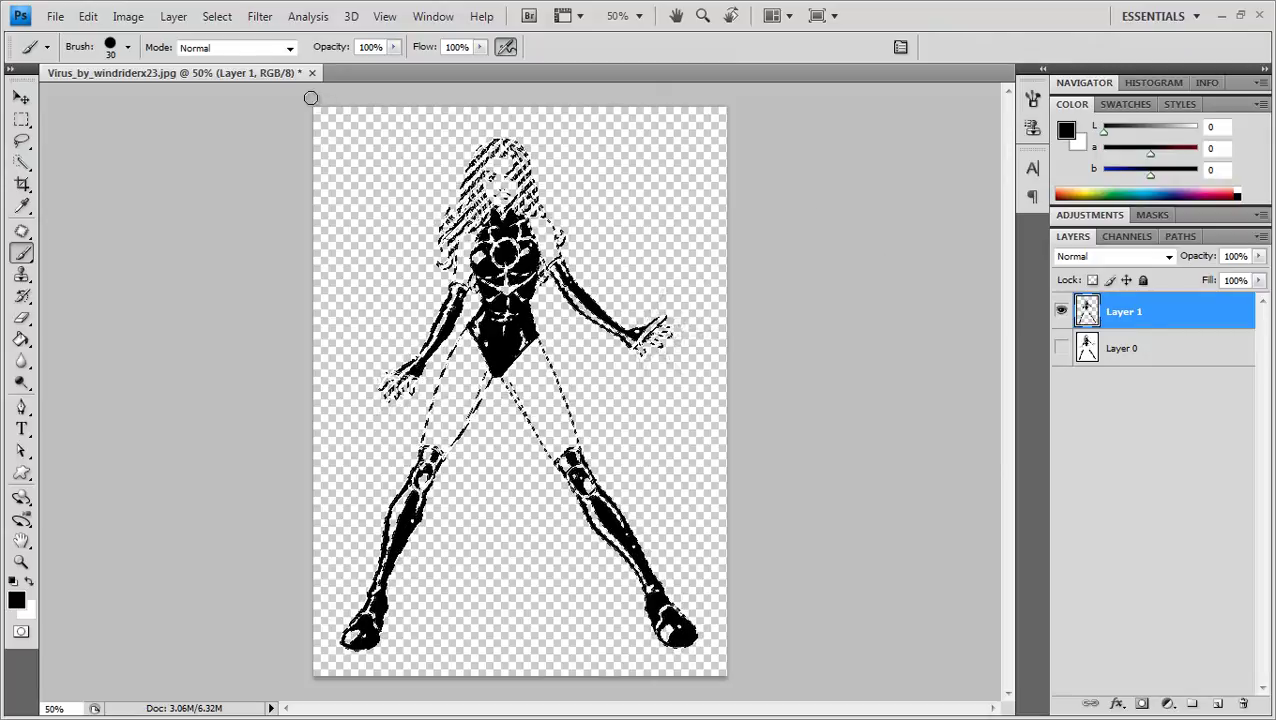
{"action": "left_click", "coordinate": [214, 18]}
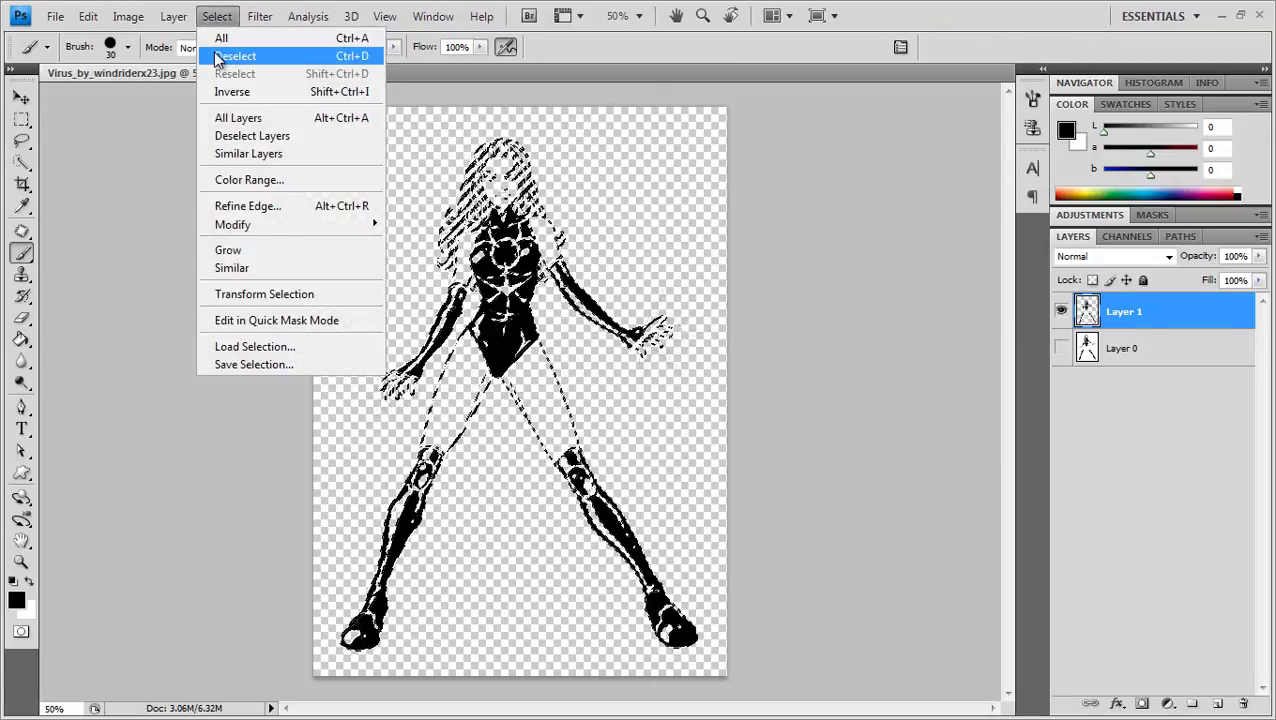
{"action": "left_click", "coordinate": [218, 57]}
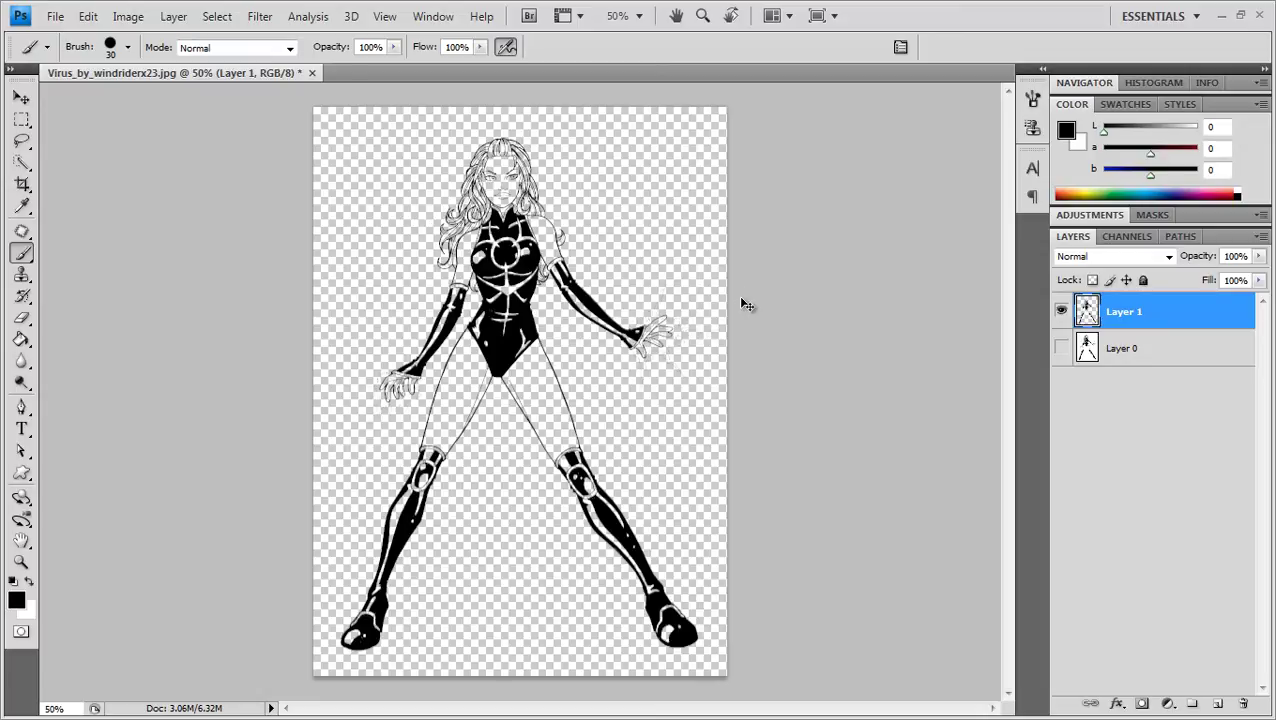
Add a new layer between the extracted line art and Layer 0, and fill it with the white background color.
{"action": "key", "text": "ctrl+minus"}
{"action": "key", "text": "ctrl+plus"}
{"action": "key", "text": "ctrl+plus"}
{"action": "key", "text": "ctrl+plus"}
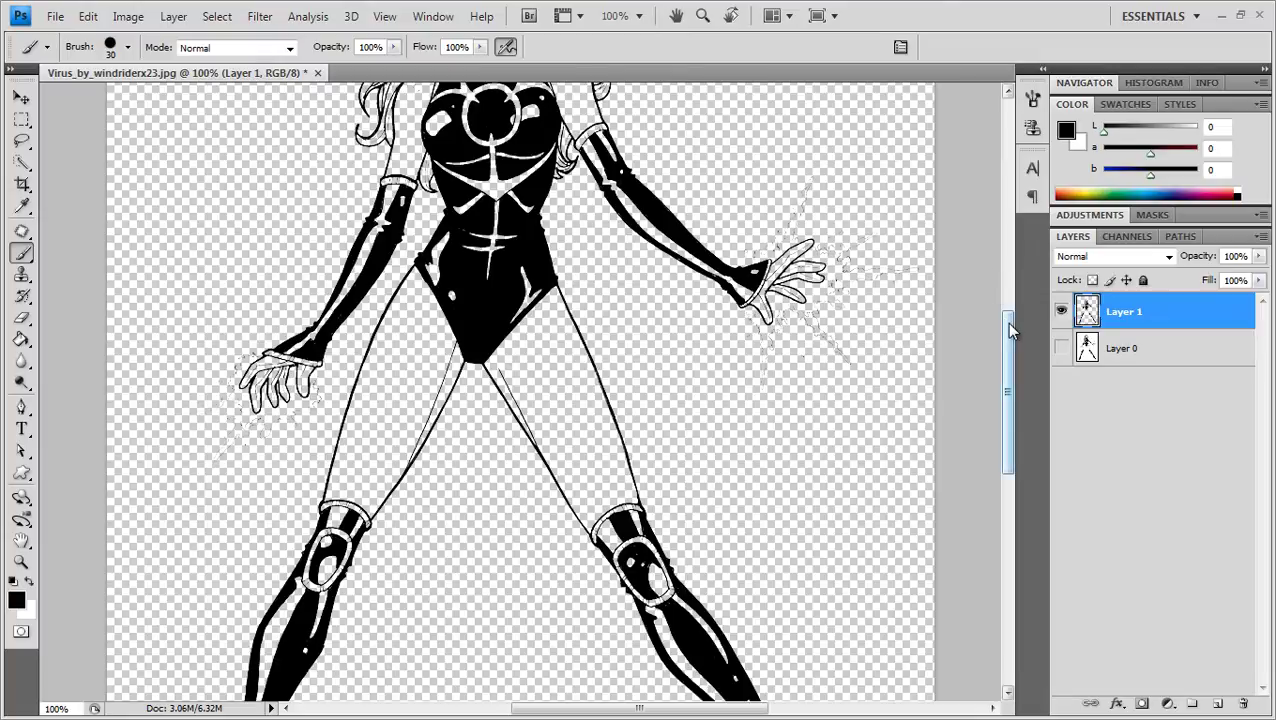
{"action": "left_click_drag", "start_coordinate": [1010, 330], "coordinate": [1010, 247]}
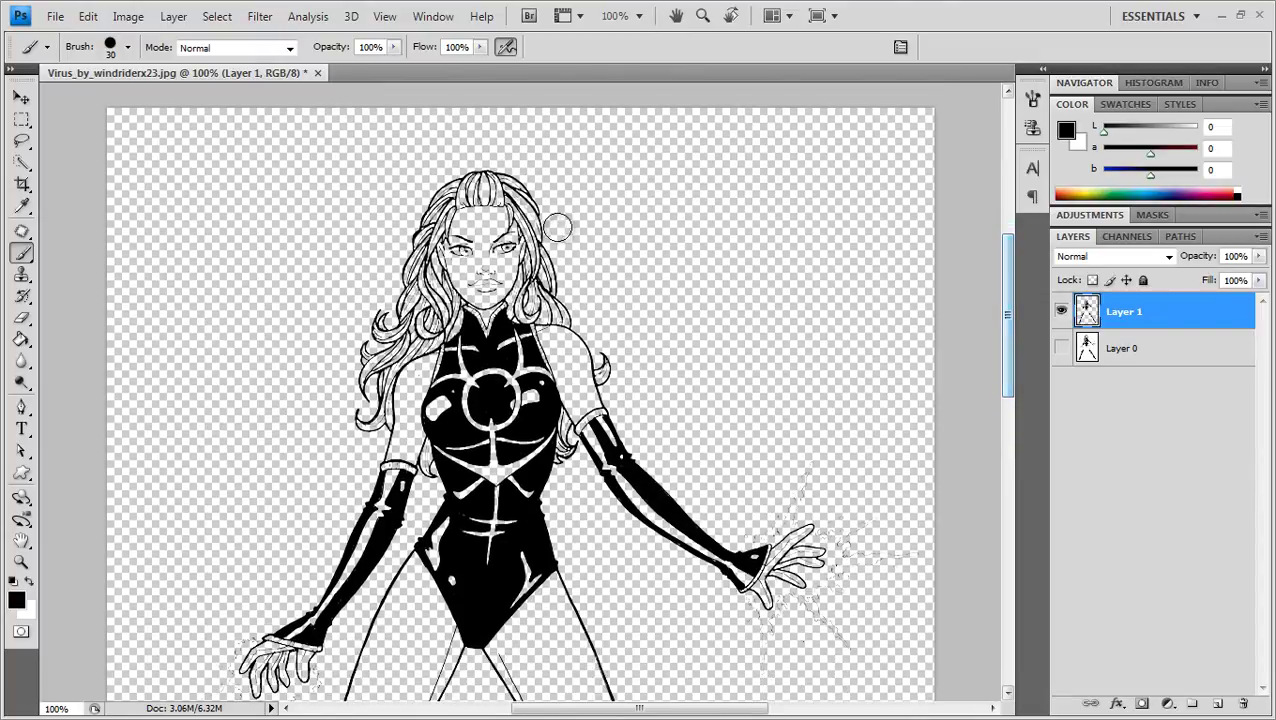
{"action": "left_click", "coordinate": [1110, 350]}
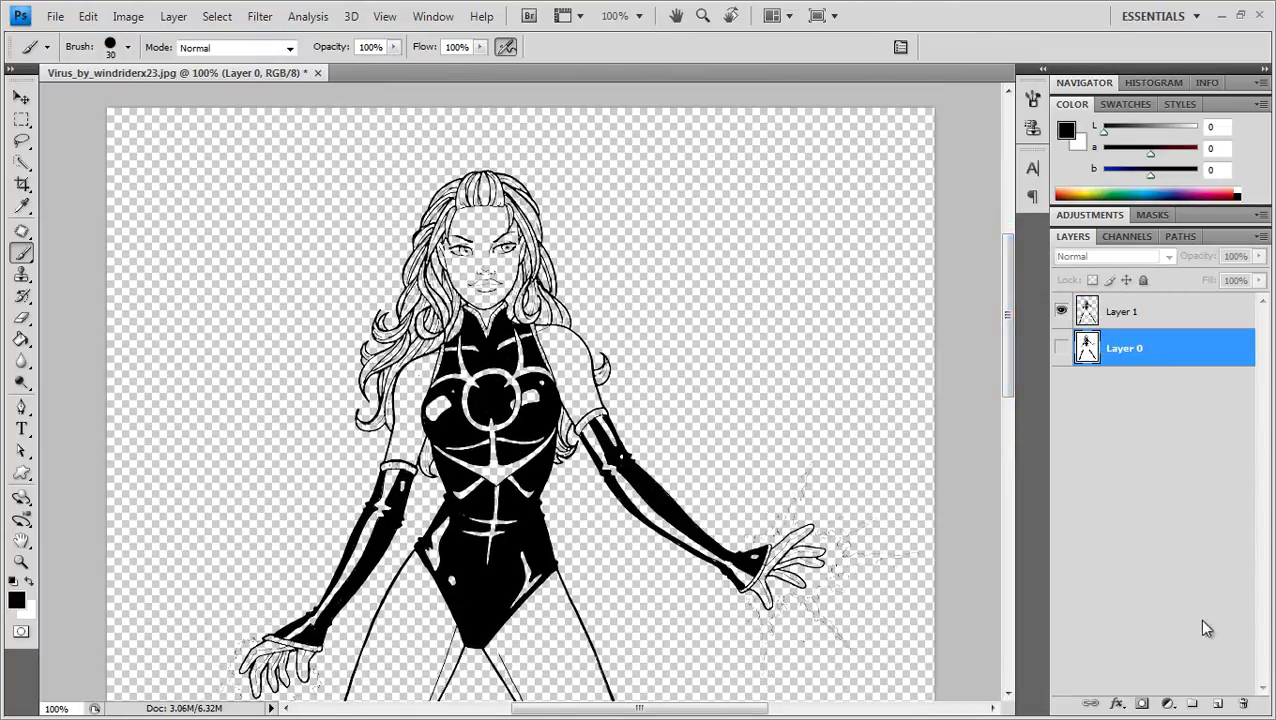
{"action": "left_click", "coordinate": [1217, 705]}
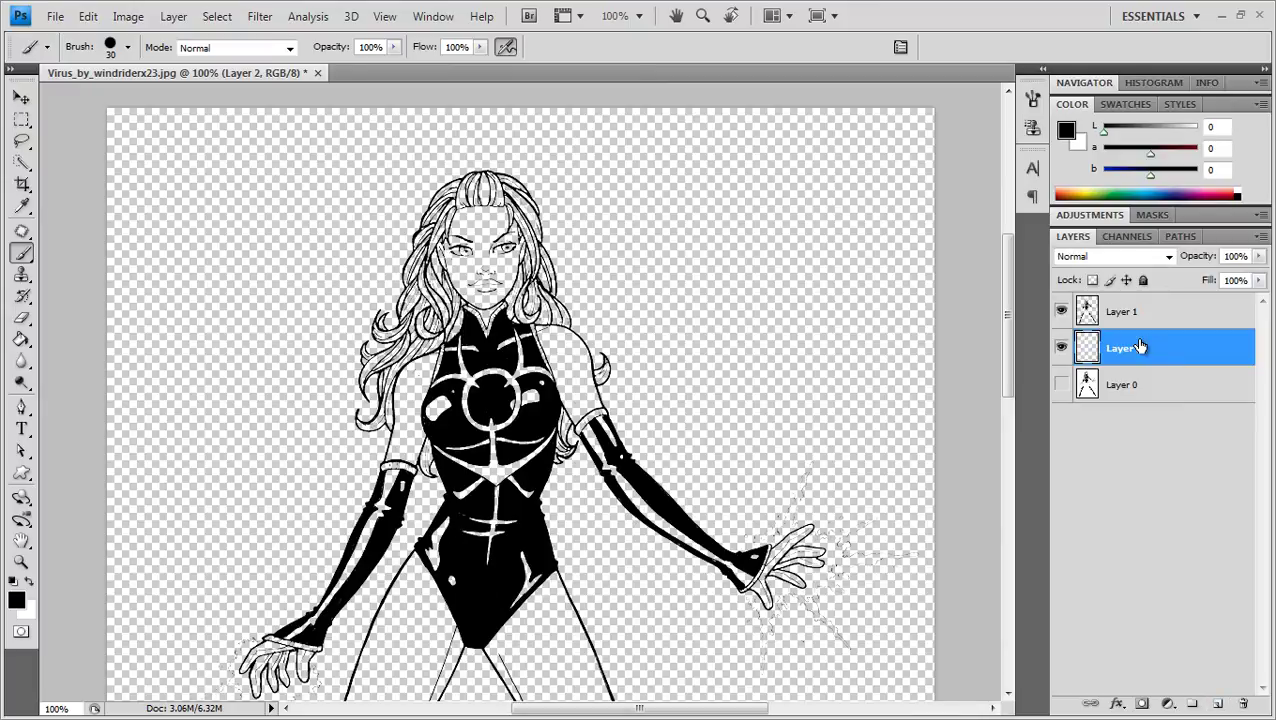
{"action": "key", "text": "ctrl+BackSpace"}
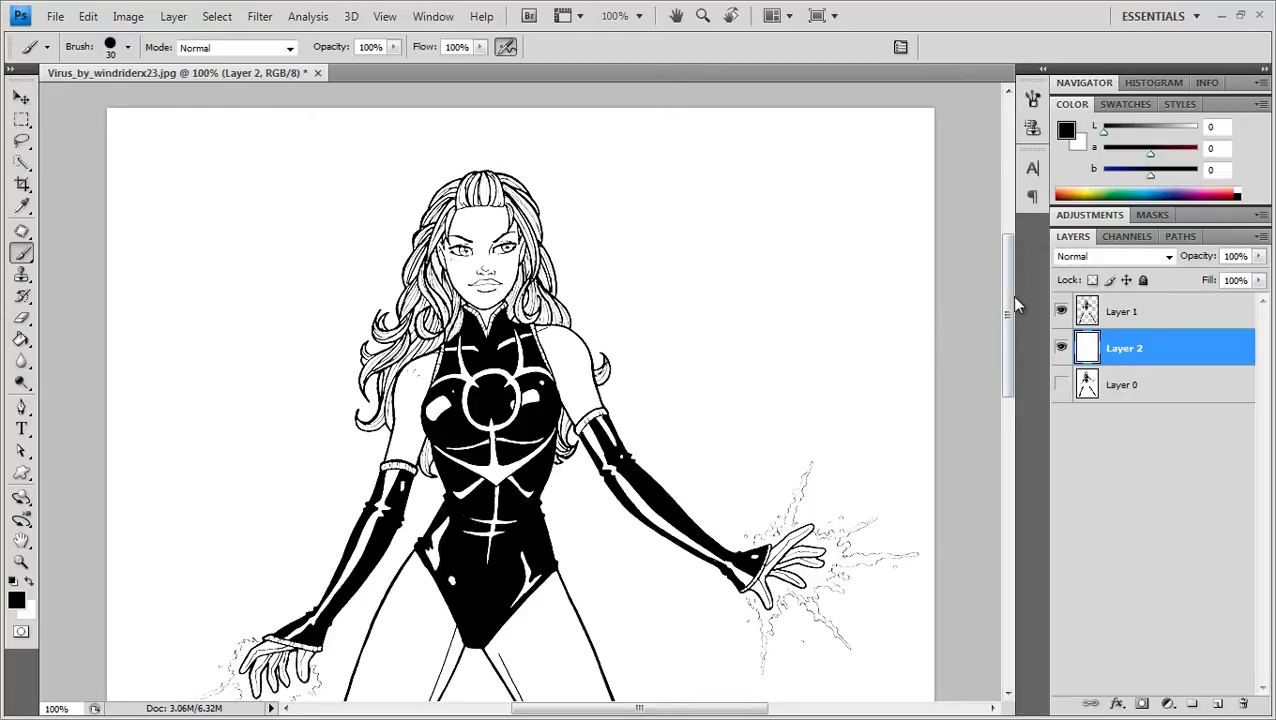
Choose a bright red foreground color and brush it over the figure's shoulders, upper arms and torso on Layer 2.
{"action": "left_click_drag", "start_coordinate": [1014, 298], "coordinate": [1010, 334]}
{"action": "left_click", "coordinate": [1066, 131]}
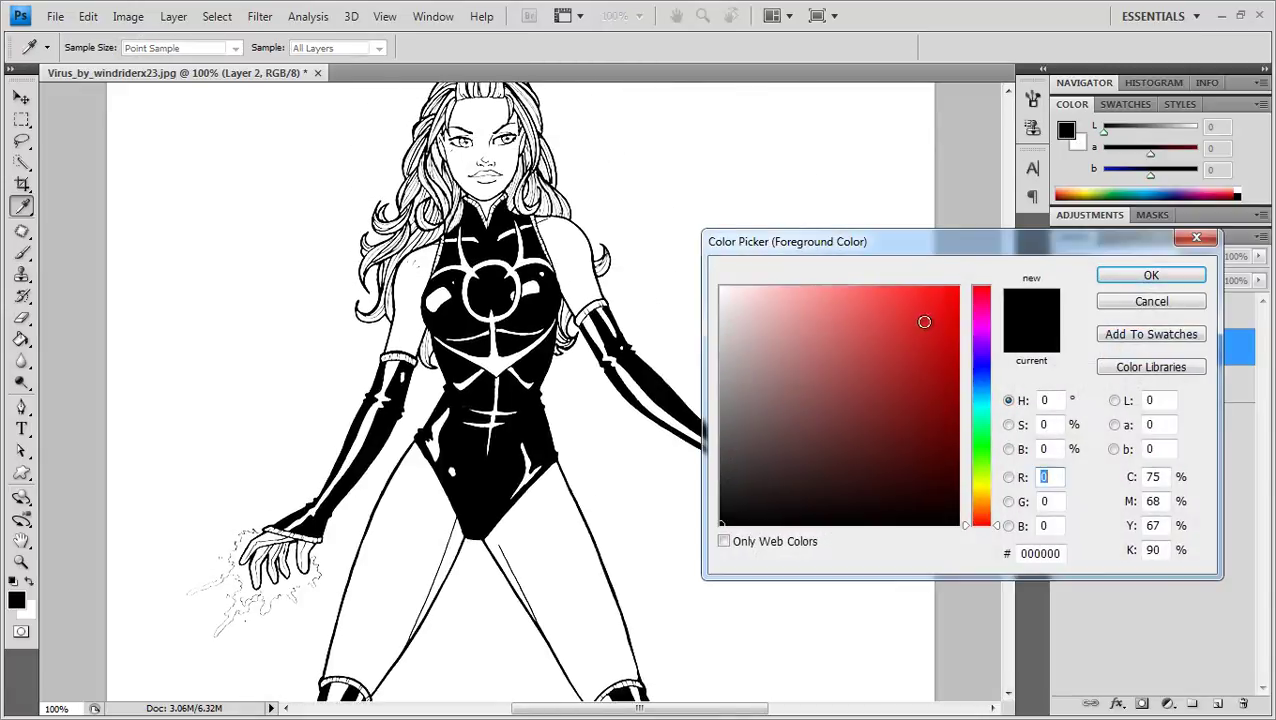
{"action": "left_click", "coordinate": [922, 321]}
{"action": "left_click", "coordinate": [1148, 276]}
{"action": "mouse_move", "coordinate": [429, 375]}
{"action": "left_mouse_down"}
{"action": "mouse_move", "coordinate": [490, 370]}
{"action": "mouse_move", "coordinate": [540, 332]}
{"action": "mouse_move", "coordinate": [495, 285]}
{"action": "mouse_move", "coordinate": [507, 321]}
{"action": "mouse_move", "coordinate": [425, 300]}
{"action": "mouse_move", "coordinate": [440, 255]}
{"action": "mouse_move", "coordinate": [390, 290]}
{"action": "mouse_move", "coordinate": [418, 315]}
{"action": "mouse_move", "coordinate": [405, 350]}
{"action": "mouse_move", "coordinate": [440, 375]}
{"action": "left_mouse_up"}
{"action": "mouse_move", "coordinate": [545, 265]}
{"action": "left_mouse_down"}
{"action": "mouse_move", "coordinate": [512, 225]}
{"action": "mouse_move", "coordinate": [568, 253]}
{"action": "mouse_move", "coordinate": [575, 232]}
{"action": "mouse_move", "coordinate": [570, 280]}
{"action": "mouse_move", "coordinate": [600, 292]}
{"action": "left_mouse_up"}
{"action": "mouse_move", "coordinate": [512, 370]}
{"action": "left_mouse_down"}
{"action": "mouse_move", "coordinate": [458, 374]}
{"action": "mouse_move", "coordinate": [428, 436]}
{"action": "mouse_move", "coordinate": [436, 480]}
{"action": "mouse_move", "coordinate": [466, 522]}
{"action": "mouse_move", "coordinate": [525, 490]}
{"action": "left_mouse_up"}
{"action": "mouse_move", "coordinate": [517, 428]}
{"action": "left_mouse_down"}
{"action": "mouse_move", "coordinate": [490, 466]}
{"action": "mouse_move", "coordinate": [533, 361]}
{"action": "mouse_move", "coordinate": [543, 410]}
{"action": "mouse_move", "coordinate": [548, 350]}
{"action": "left_mouse_up"}
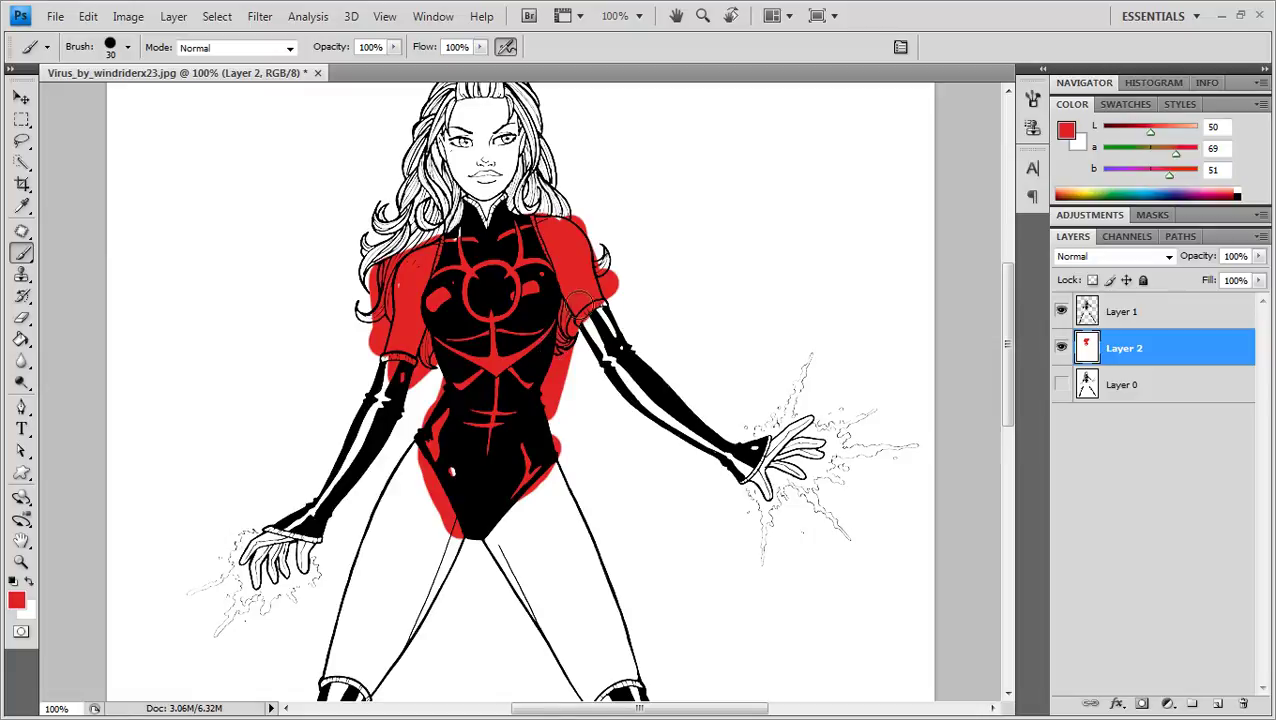
{"action": "mouse_move", "coordinate": [588, 305]}
{"action": "left_mouse_down"}
{"action": "mouse_move", "coordinate": [600, 330]}
{"action": "mouse_move", "coordinate": [620, 290]}
{"action": "left_mouse_up"}
Select the extracted line art layer and hide the red-painted Layer 2.
{"action": "left_click", "coordinate": [1090, 313]}
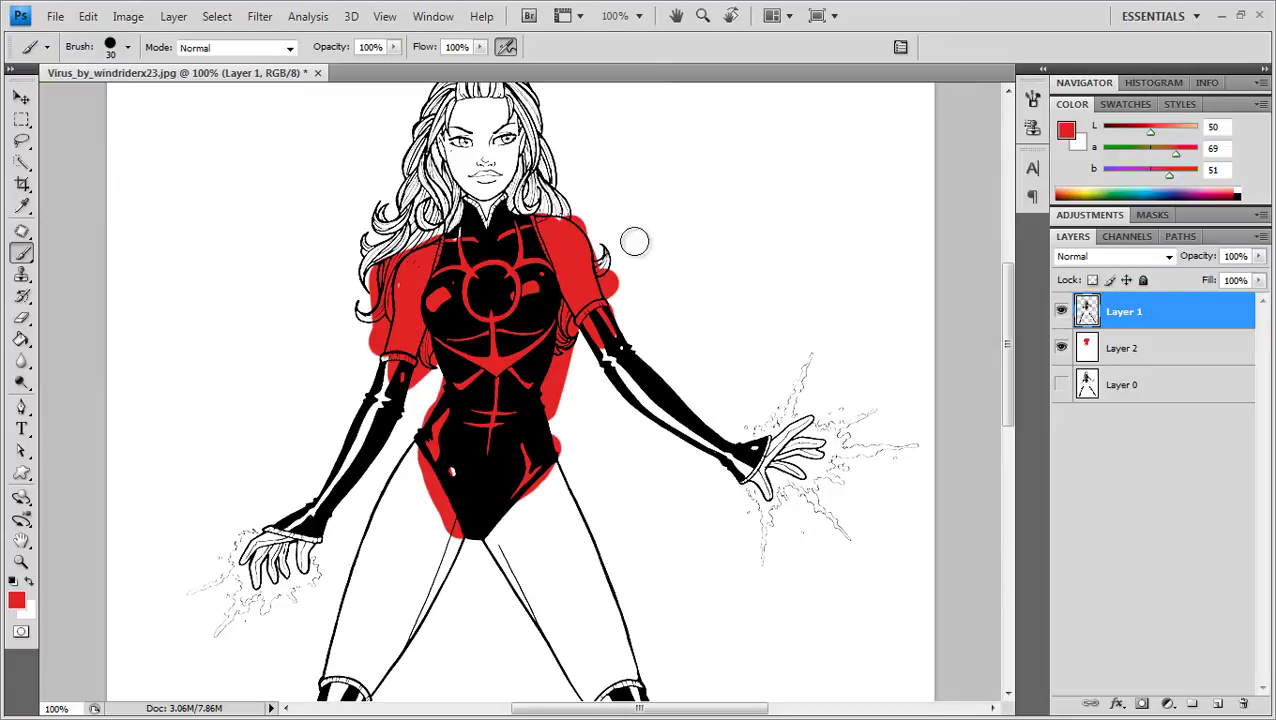
{"action": "left_click", "coordinate": [1062, 349]}
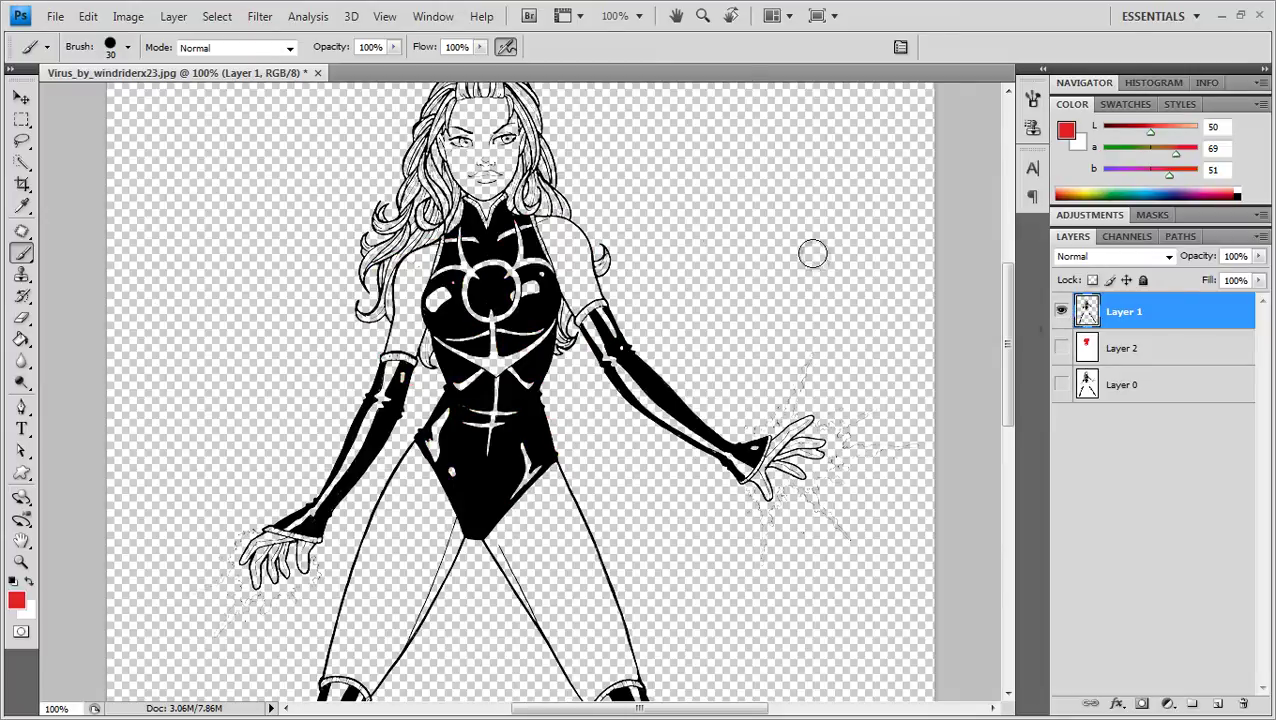
Show the red-painted Layer 2, make it the active layer, and set the foreground color to red #e12424.
{"action": "left_click", "coordinate": [1062, 349]}
{"action": "left_click", "coordinate": [1078, 350]}
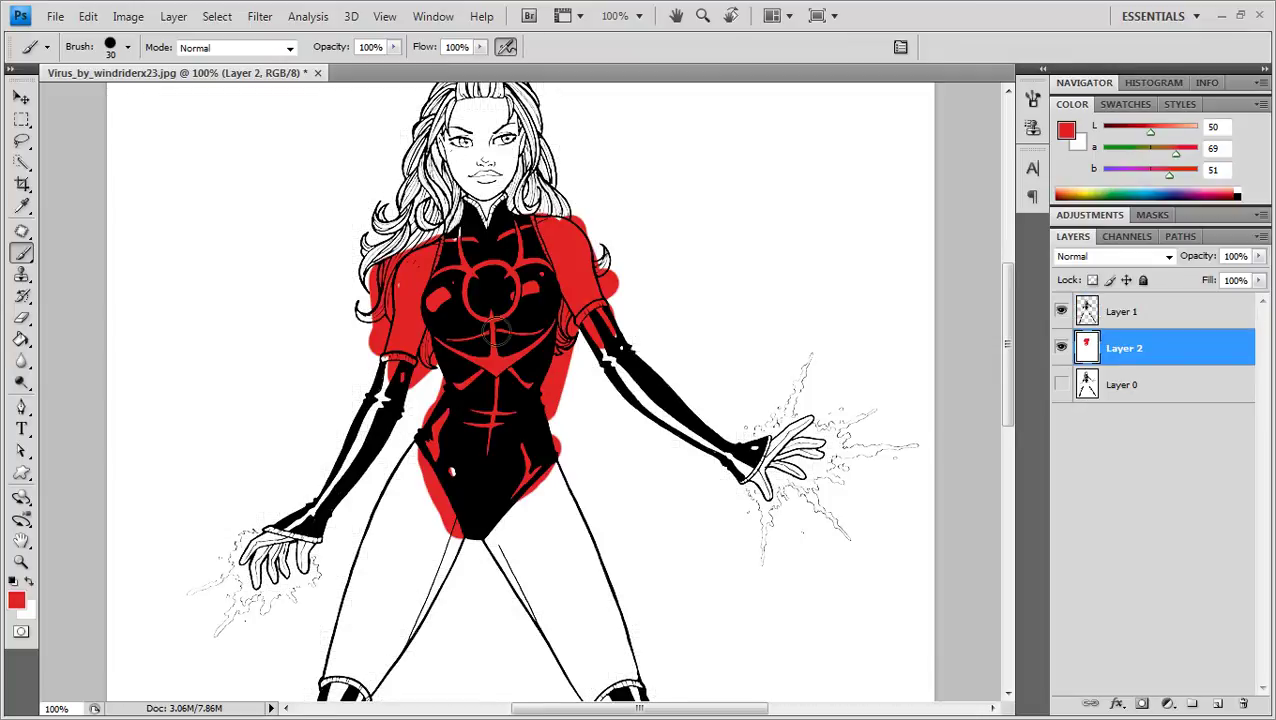
{"action": "scroll", "coordinate": [960, 230], "scroll_direction": "down", "scroll_amount": 1}
{"action": "left_click", "coordinate": [1066, 130]}
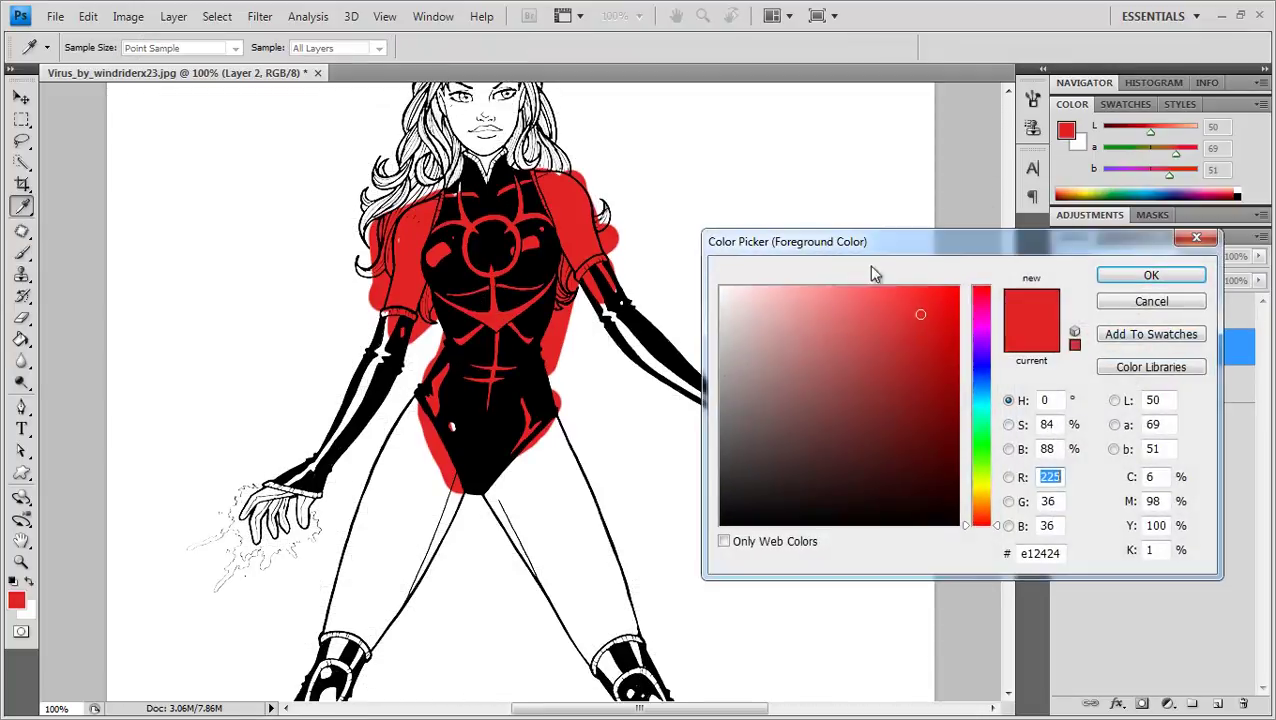
{"action": "left_click_drag", "start_coordinate": [786, 298], "coordinate": [774, 306]}
{"action": "left_click", "coordinate": [921, 311]}
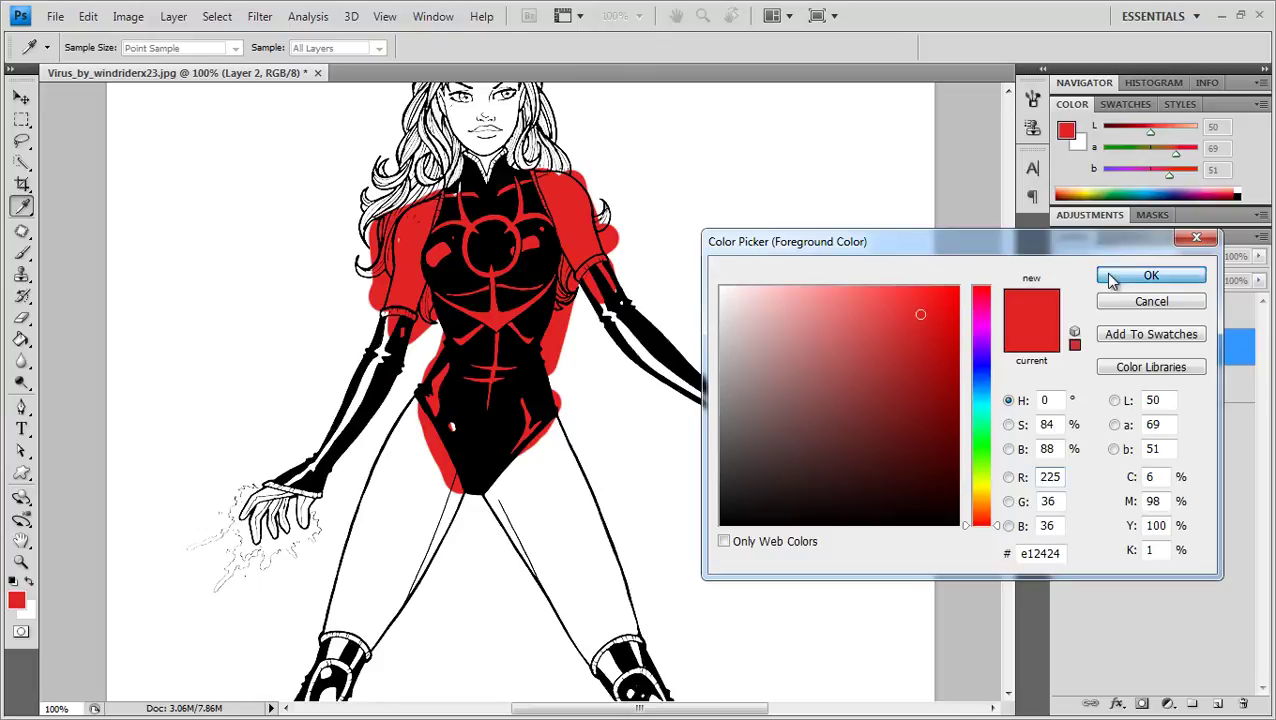
{"action": "left_click", "coordinate": [1140, 275]}
Brush the red over the figure's hips and upper thighs and extend it along both shoulders on Layer 2.
{"action": "key", "text": "b"}
{"action": "mouse_move", "coordinate": [495, 470]}
{"action": "left_mouse_down"}
{"action": "mouse_move", "coordinate": [527, 506]}
{"action": "mouse_move", "coordinate": [549, 438]}
{"action": "mouse_move", "coordinate": [556, 476]}
{"action": "mouse_move", "coordinate": [505, 532]}
{"action": "left_mouse_up"}
{"action": "mouse_move", "coordinate": [443, 438]}
{"action": "left_mouse_down"}
{"action": "mouse_move", "coordinate": [415, 425]}
{"action": "mouse_move", "coordinate": [405, 400]}
{"action": "mouse_move", "coordinate": [450, 490]}
{"action": "mouse_move", "coordinate": [505, 474]}
{"action": "left_mouse_up"}
{"action": "scroll", "coordinate": [503, 345], "scroll_direction": "up", "scroll_amount": 1}
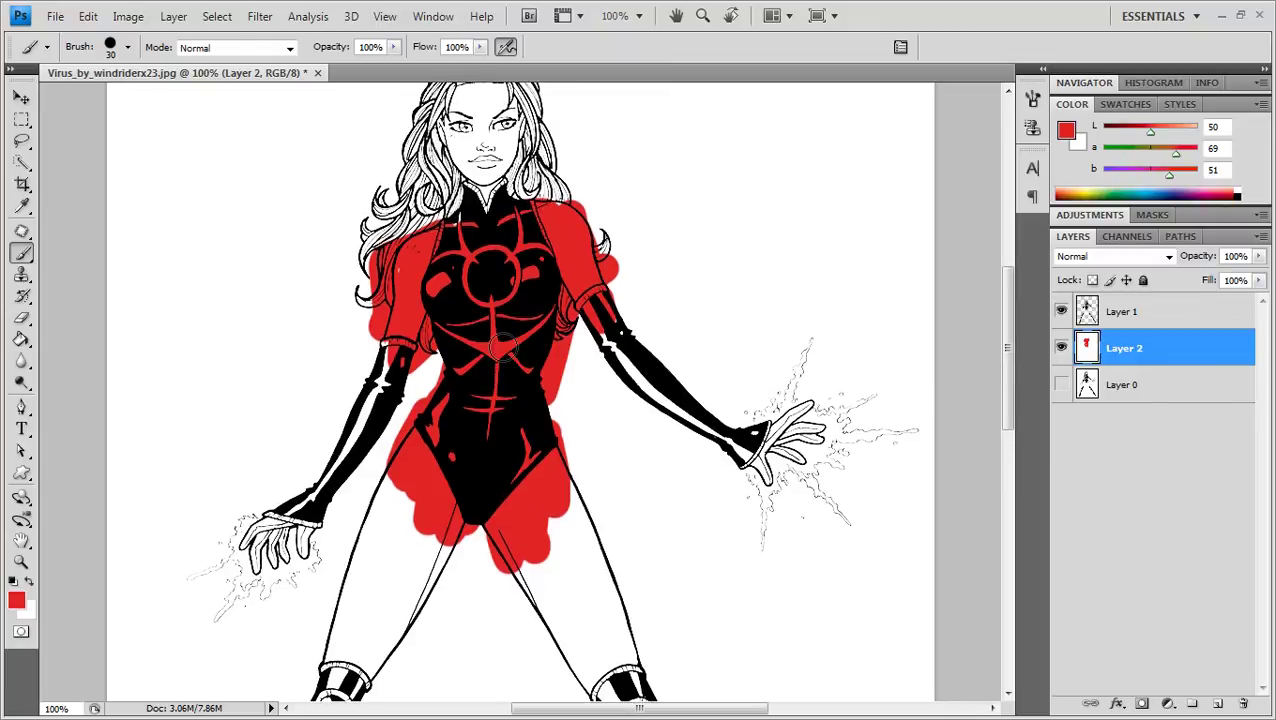
{"action": "left_click_drag", "start_coordinate": [458, 236], "coordinate": [391, 286]}
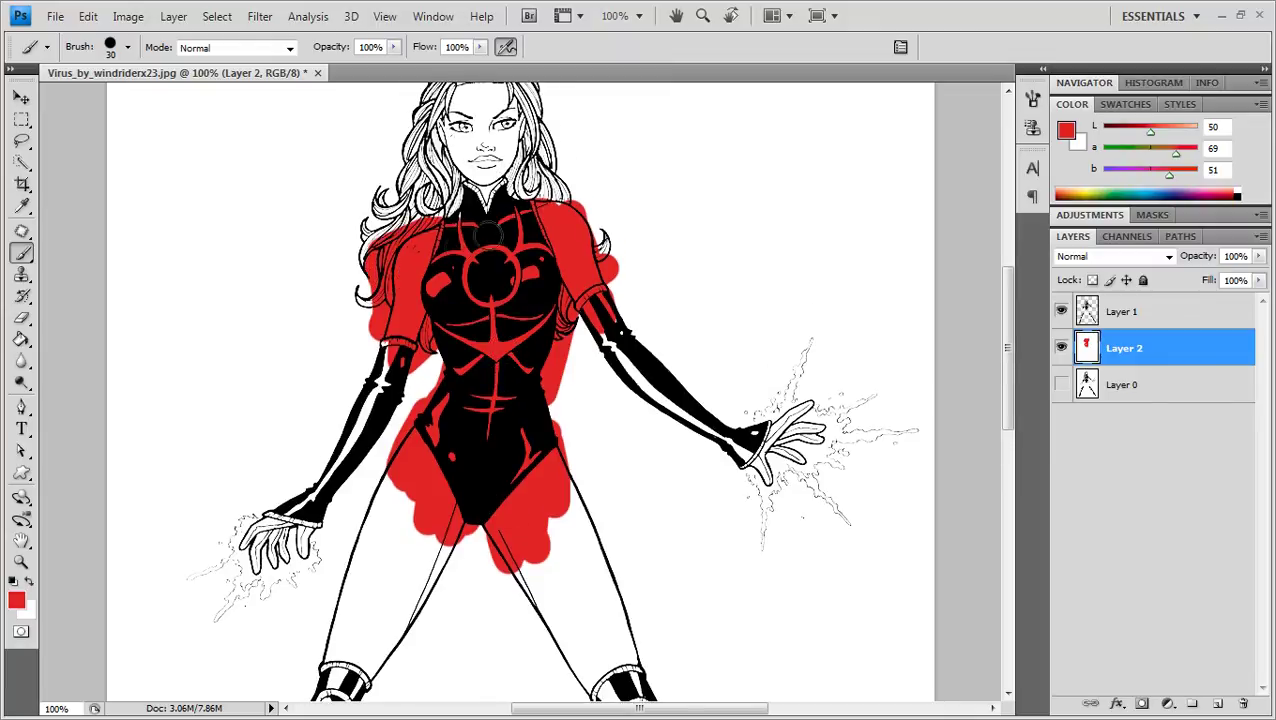
{"action": "left_click_drag", "start_coordinate": [556, 198], "coordinate": [580, 212]}
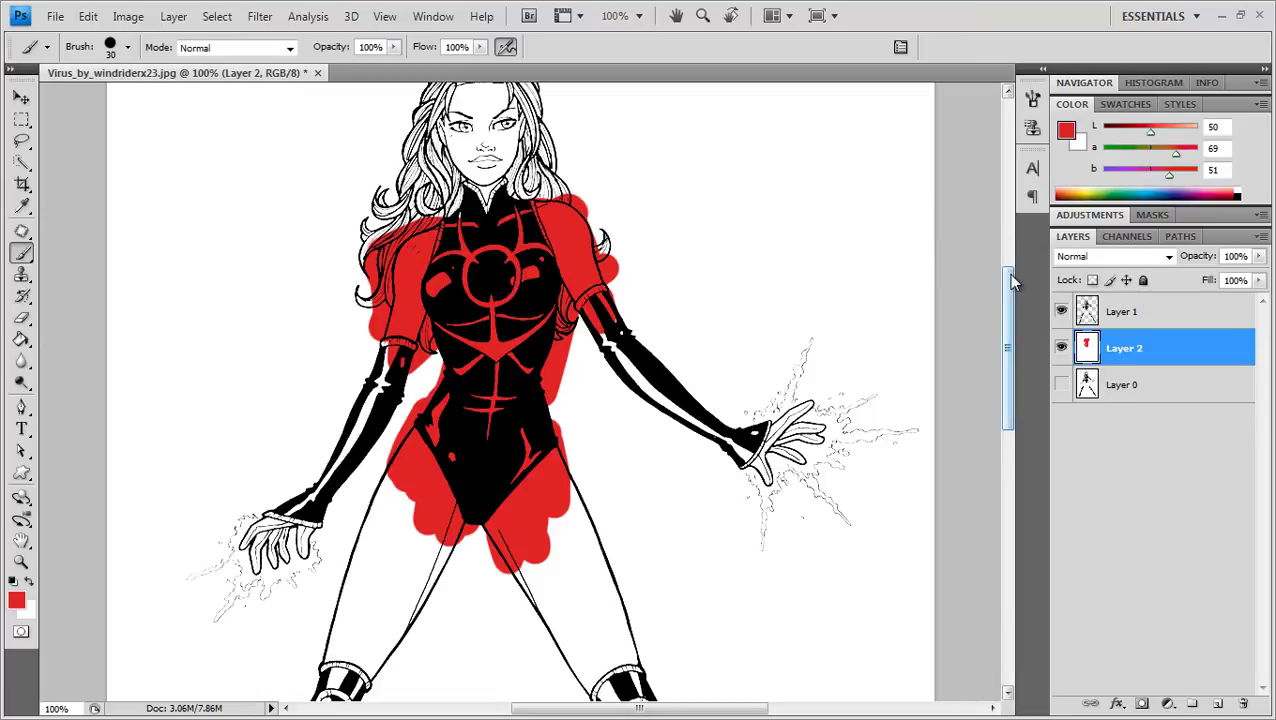
Lighten the foreground color to an L value of 73 and brush it over the figure's face and the adjoining hair.
{"action": "left_click_drag", "start_coordinate": [1008, 262], "coordinate": [1008, 226]}
{"action": "left_click_drag", "start_coordinate": [1180, 133], "coordinate": [1170, 133]}
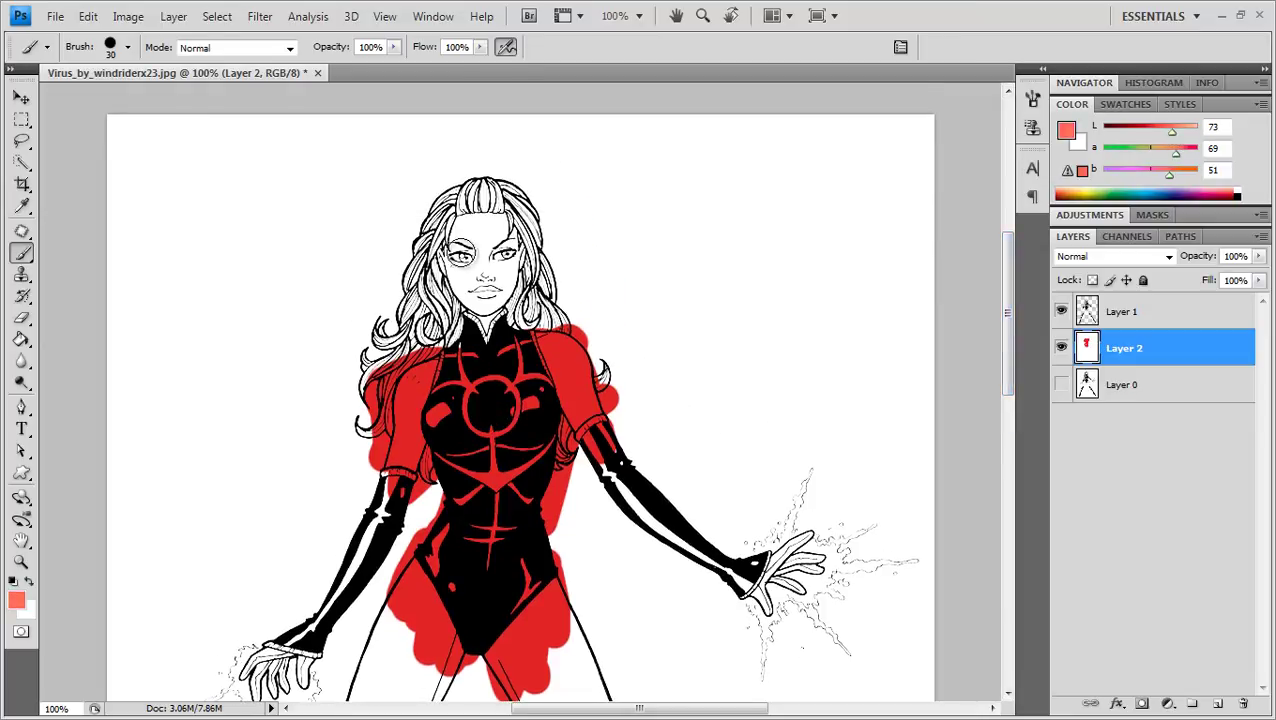
{"action": "mouse_move", "coordinate": [456, 240]}
{"action": "left_mouse_down"}
{"action": "mouse_move", "coordinate": [470, 214]}
{"action": "mouse_move", "coordinate": [495, 232]}
{"action": "mouse_move", "coordinate": [443, 243]}
{"action": "mouse_move", "coordinate": [444, 274]}
{"action": "mouse_move", "coordinate": [477, 262]}
{"action": "mouse_move", "coordinate": [500, 230]}
{"action": "mouse_move", "coordinate": [489, 284]}
{"action": "mouse_move", "coordinate": [463, 287]}
{"action": "mouse_move", "coordinate": [474, 314]}
{"action": "mouse_move", "coordinate": [504, 262]}
{"action": "mouse_move", "coordinate": [458, 333]}
{"action": "mouse_move", "coordinate": [496, 322]}
{"action": "mouse_move", "coordinate": [521, 292]}
{"action": "mouse_move", "coordinate": [430, 295]}
{"action": "left_mouse_up"}
{"action": "mouse_move", "coordinate": [513, 308]}
{"action": "left_mouse_down"}
{"action": "mouse_move", "coordinate": [550, 330]}
{"action": "mouse_move", "coordinate": [530, 258]}
{"action": "mouse_move", "coordinate": [504, 270]}
{"action": "left_mouse_up"}
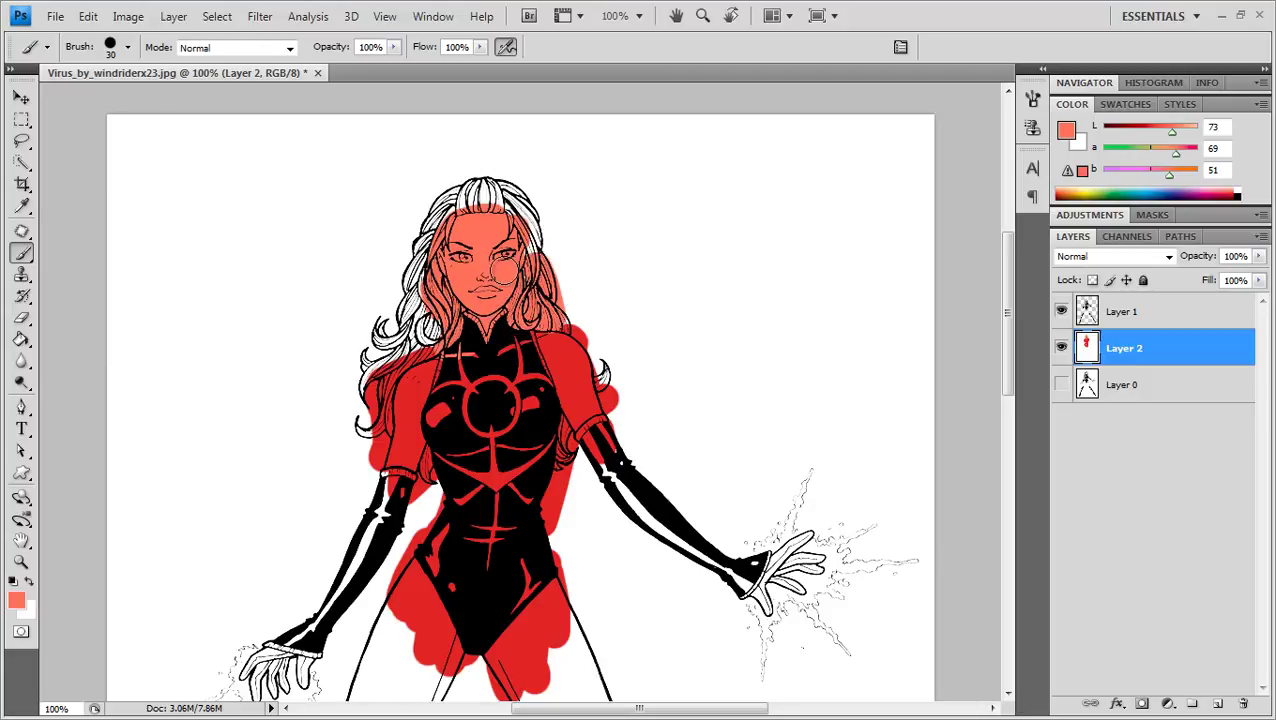